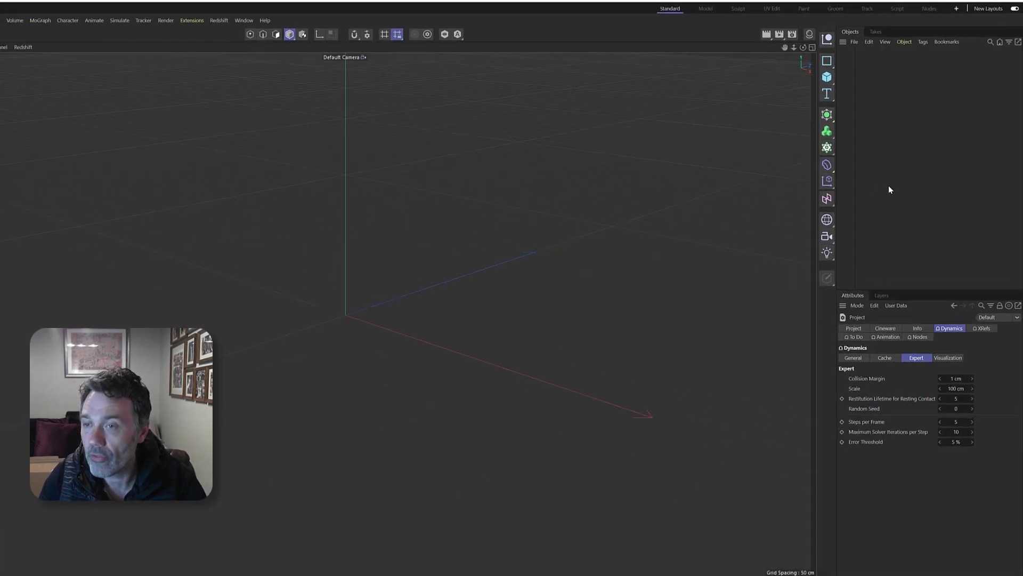
- Add a Matrix object and reduce its grid count to 1 × 1 × 1
click(699, 206)
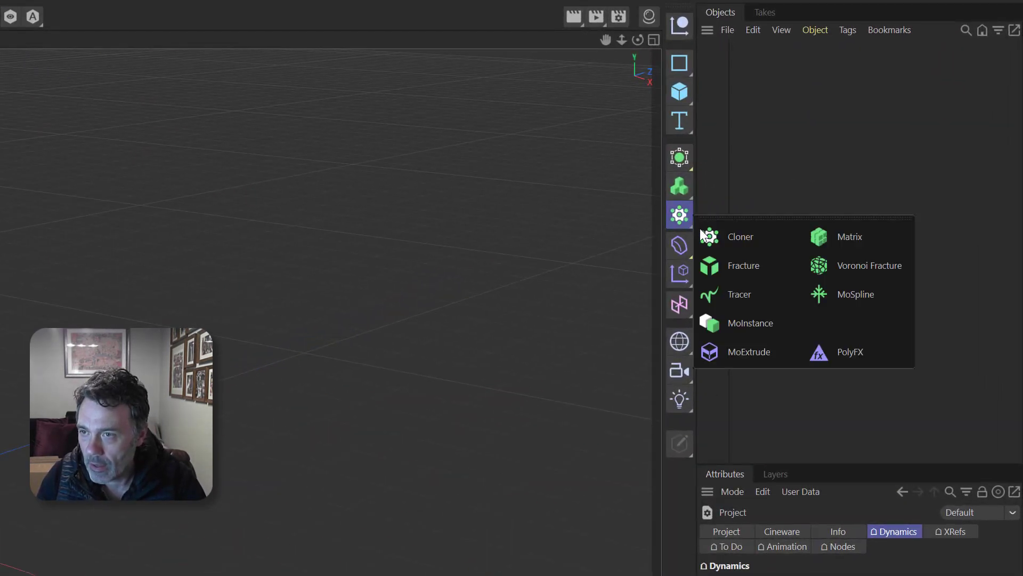
click(836, 247)
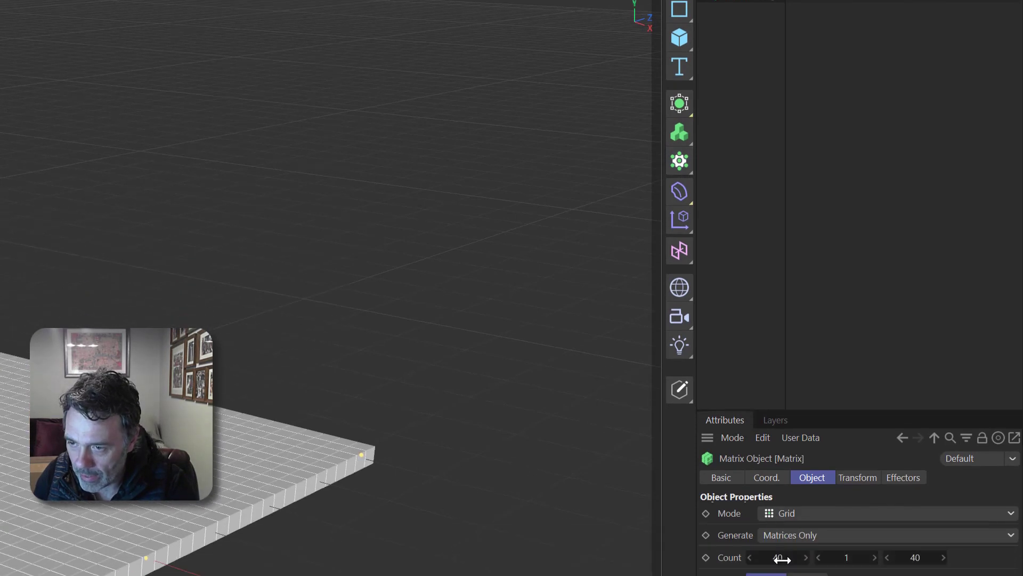
click(782, 335)
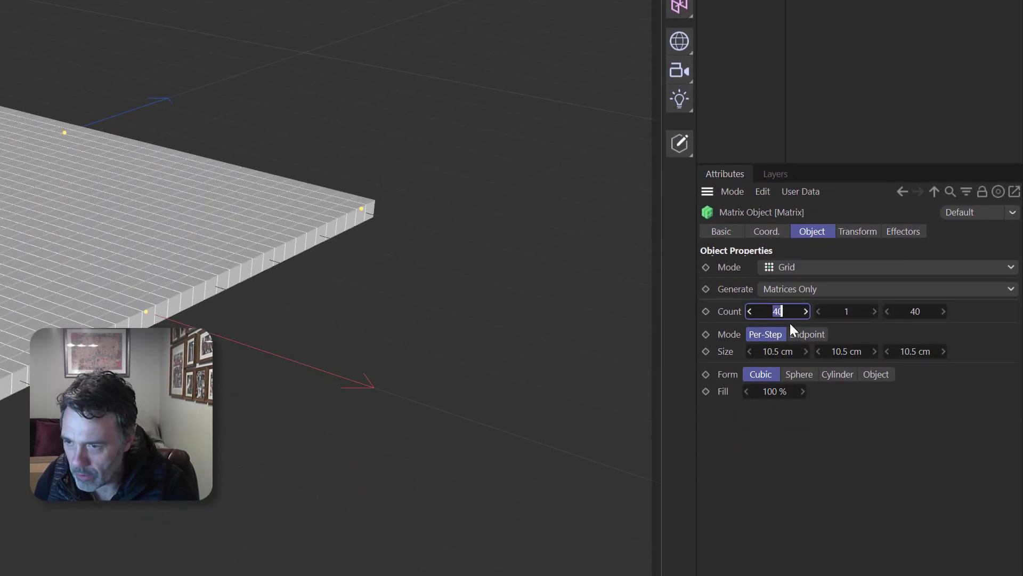
text(1)
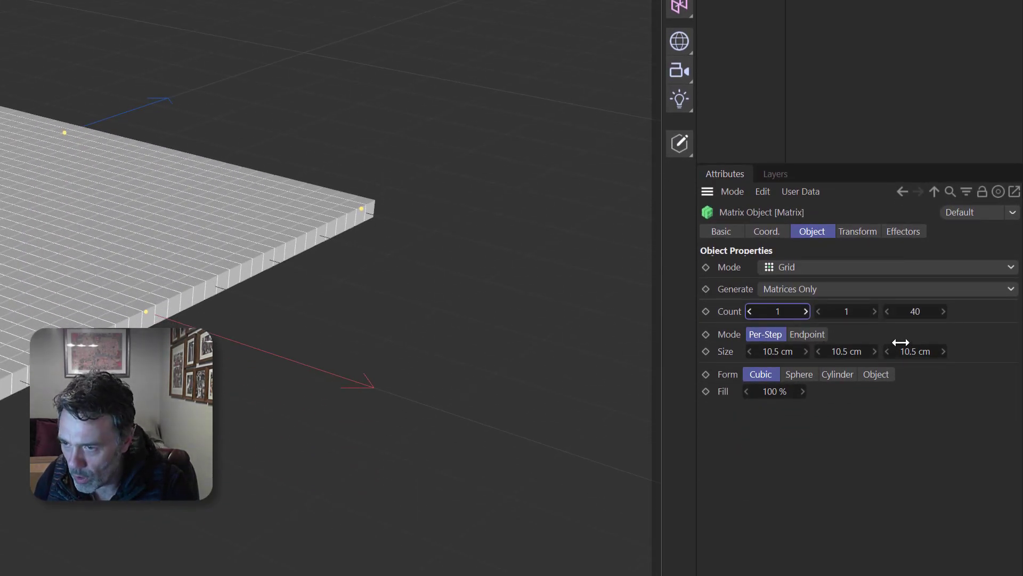
click(915, 312)
text(1)
- Set the Matrix object's transform scale to 0.05 on X, Y and Z
click(858, 231)
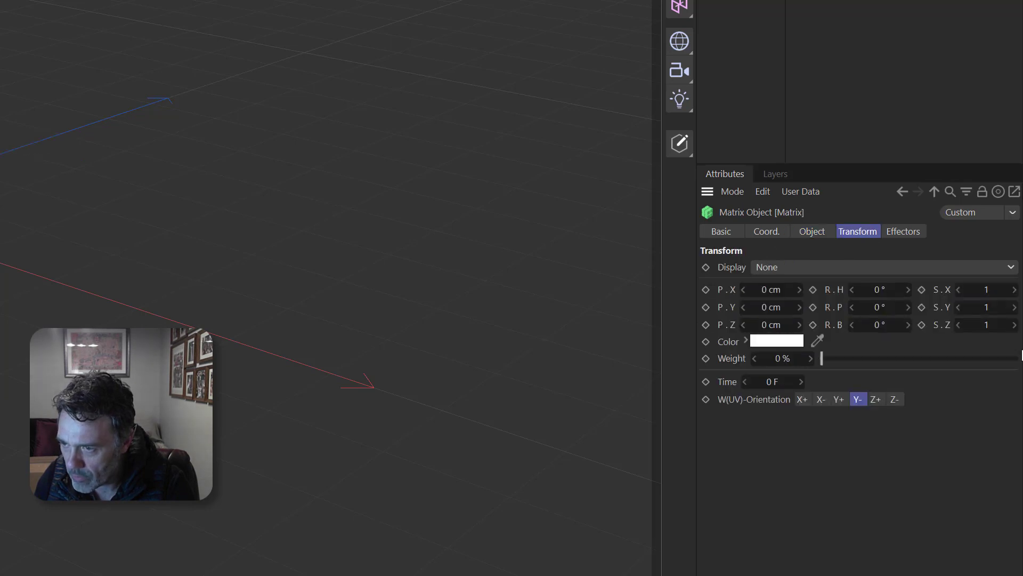
click(989, 290)
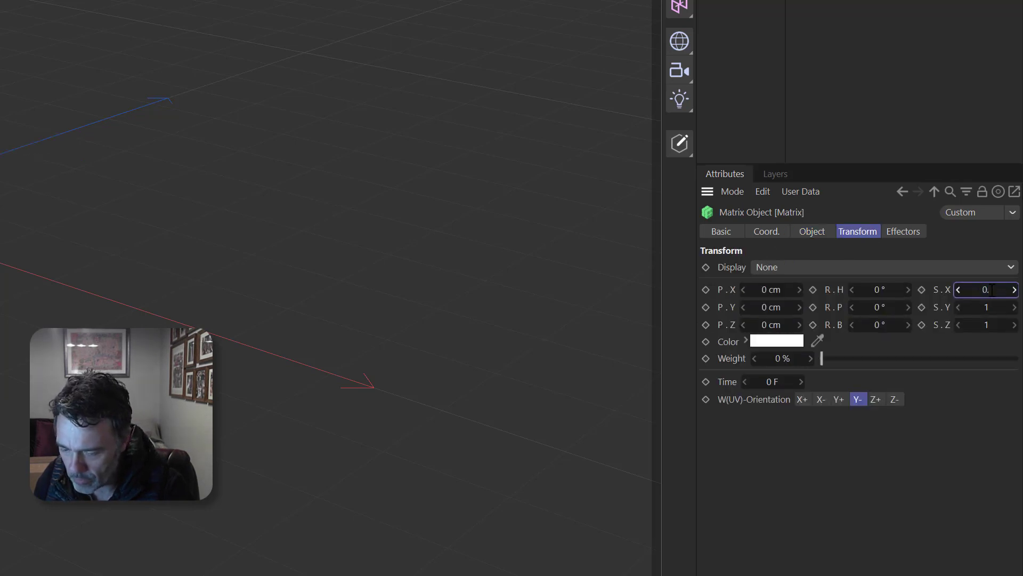
click(987, 307)
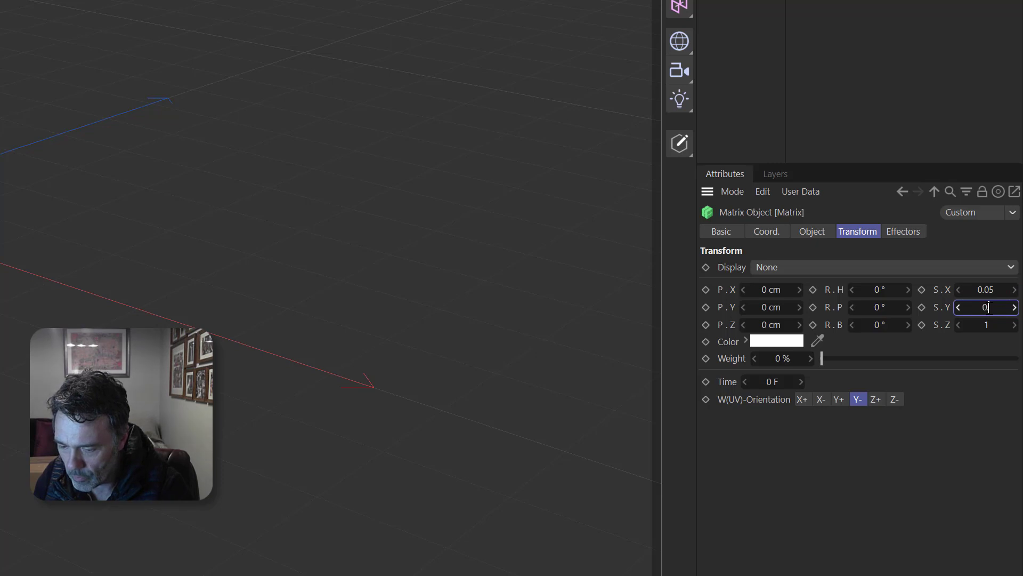
click(990, 325)
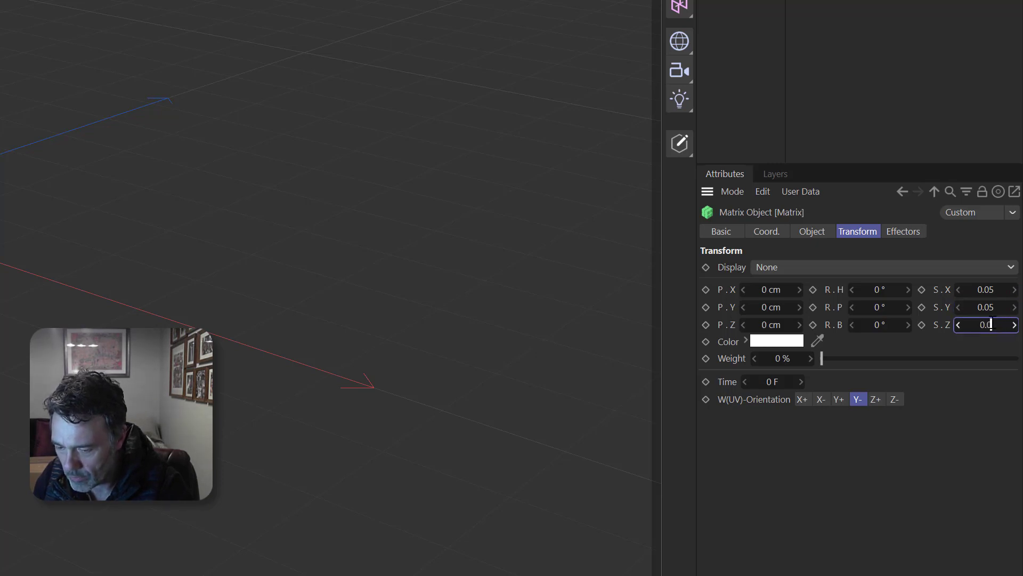
text(0.05)
key(Return)
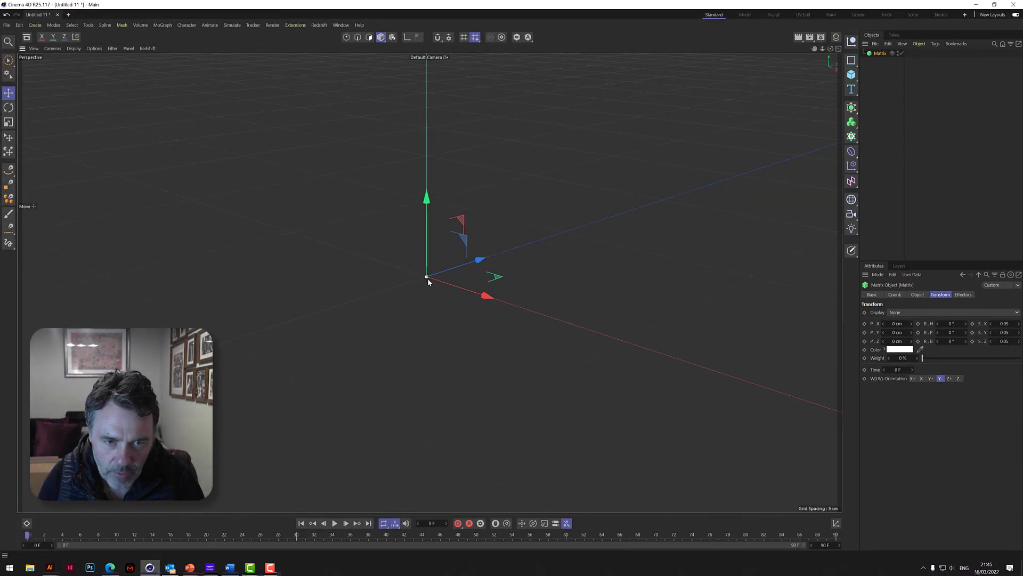
- Add a Formula effector to the Matrix and check that it is listed among the Matrix's effectors
scroll(427, 283, up, 5)
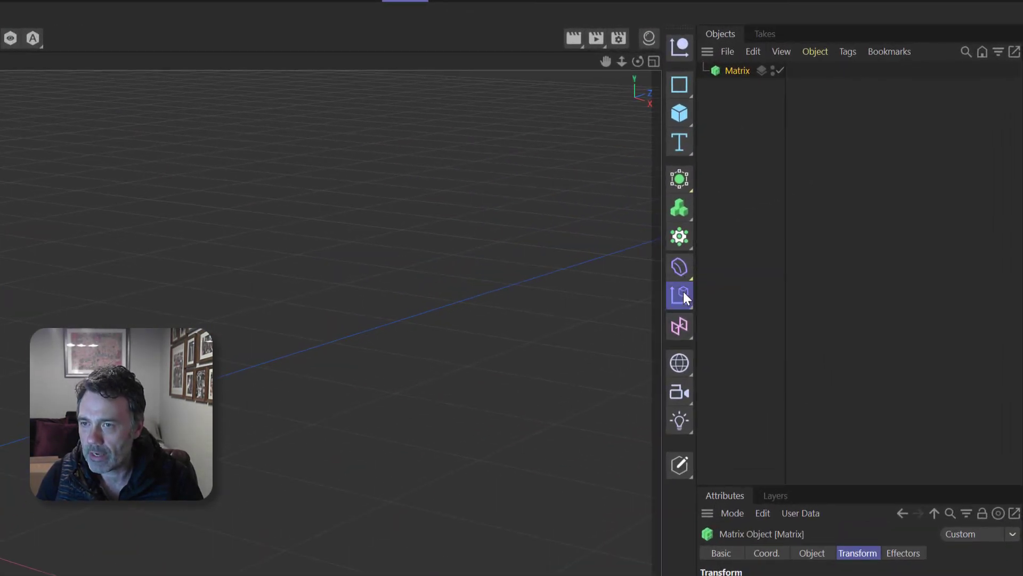
click(683, 292)
click(850, 346)
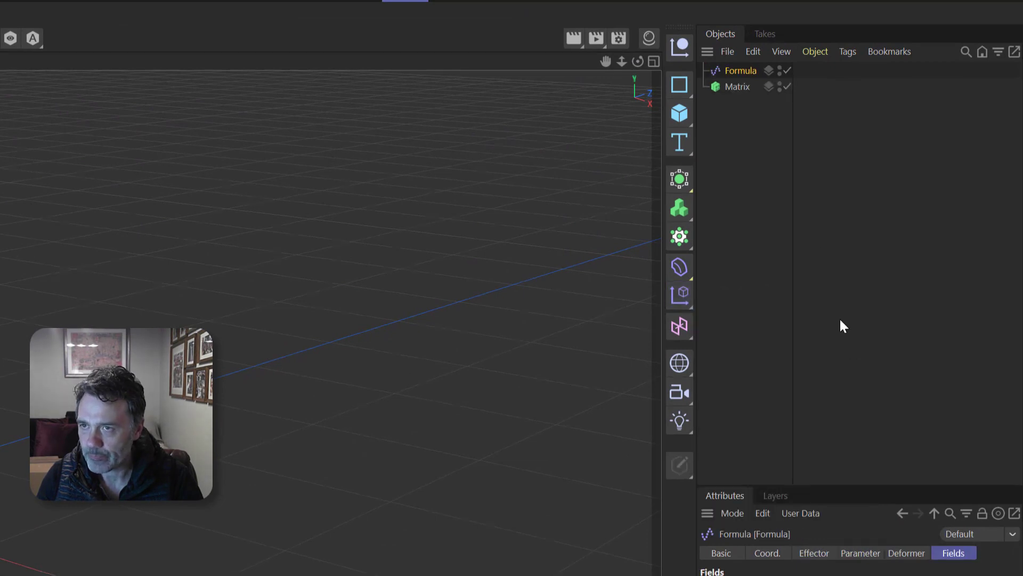
click(746, 86)
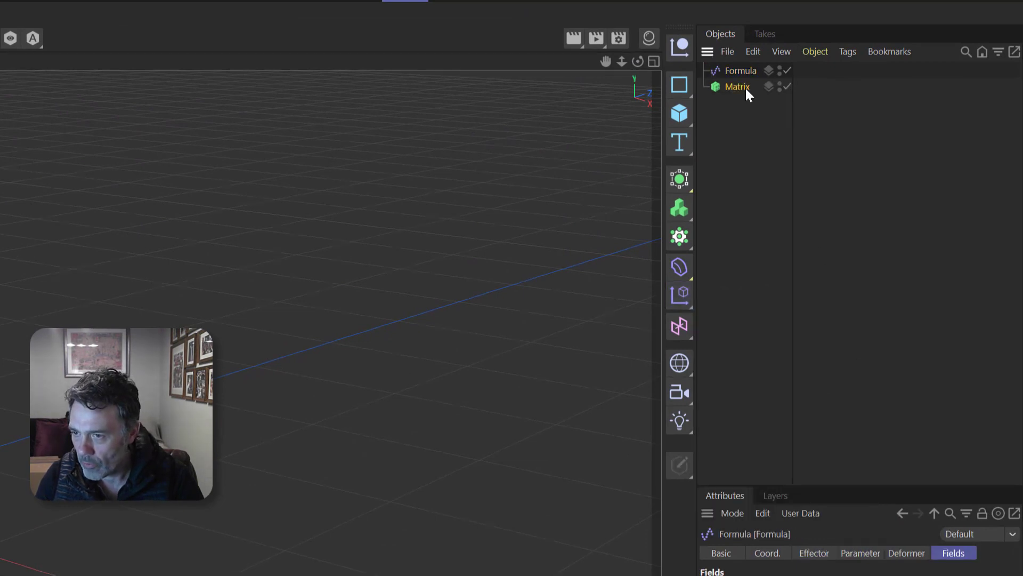
click(812, 348)
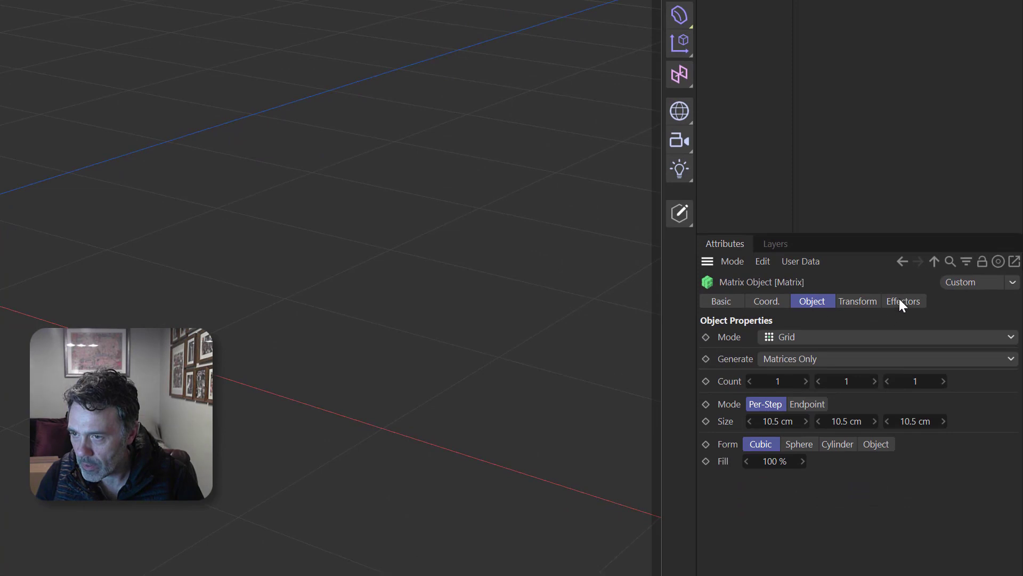
click(901, 346)
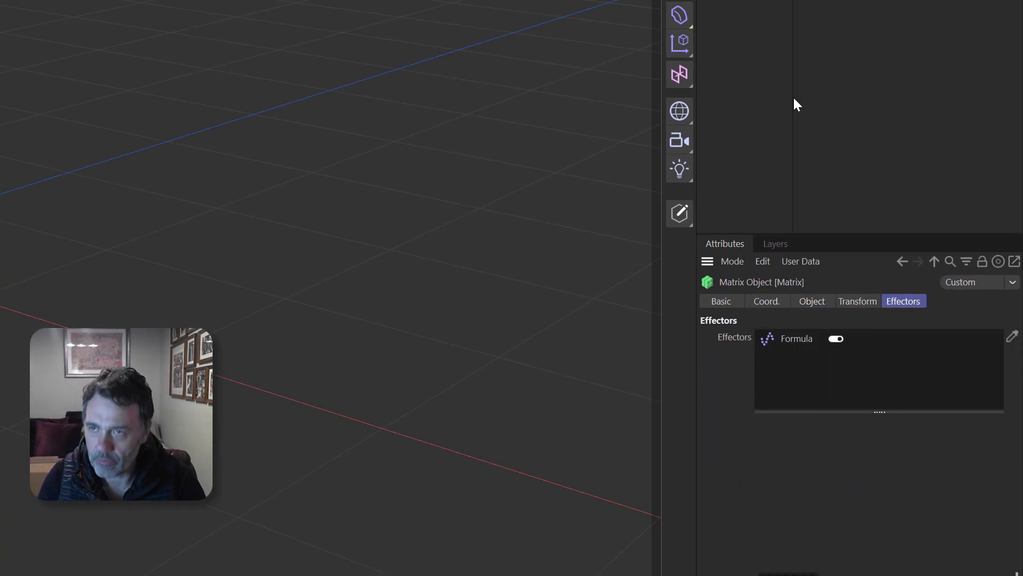
- Set the Formula effector's position to 0 cm in X and 4 cm in Y, and turn off its scale effect
click(746, 79)
click(825, 242)
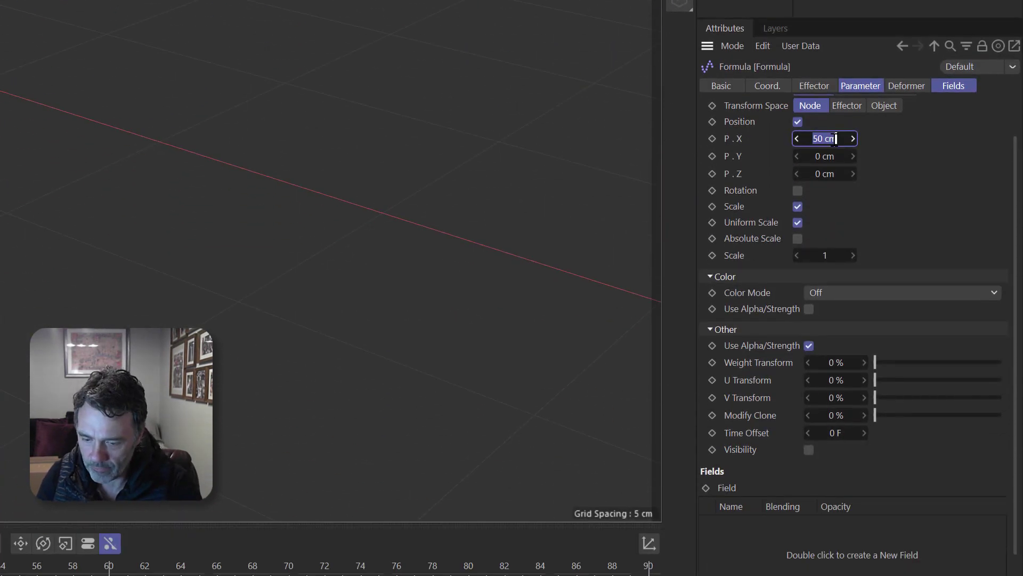
text(0)
click(825, 156)
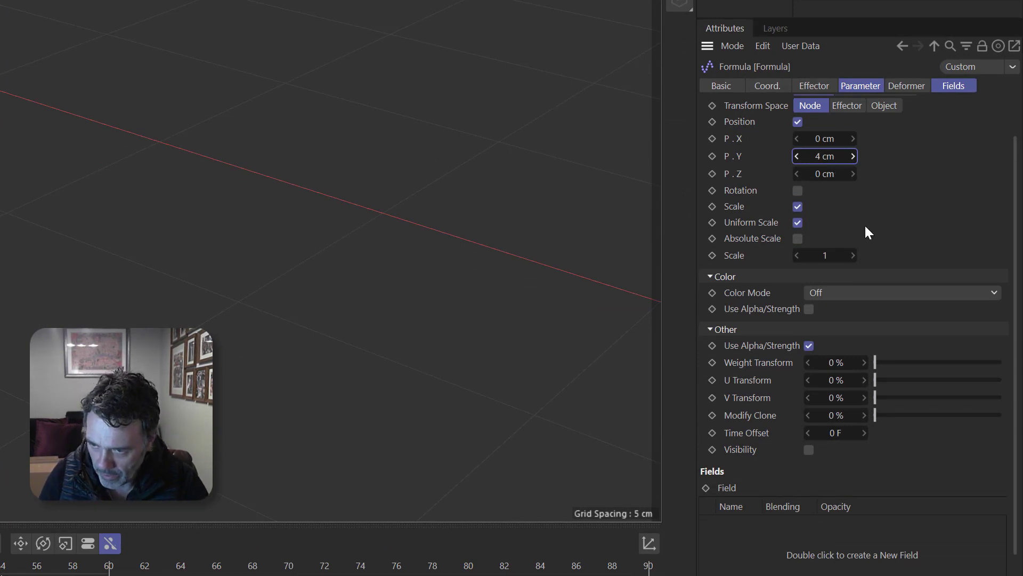
click(798, 207)
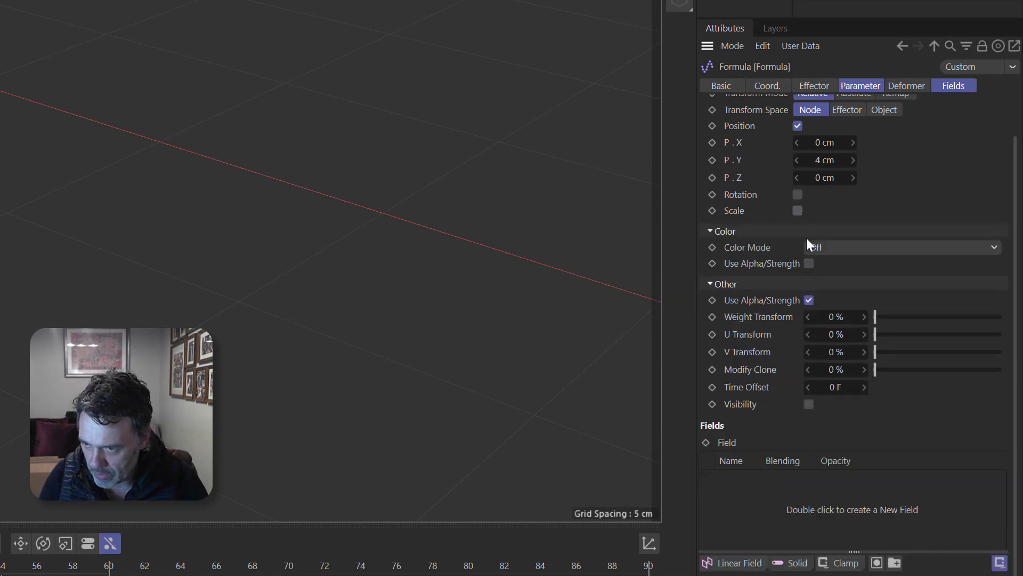
scroll(894, 184, up, 2)
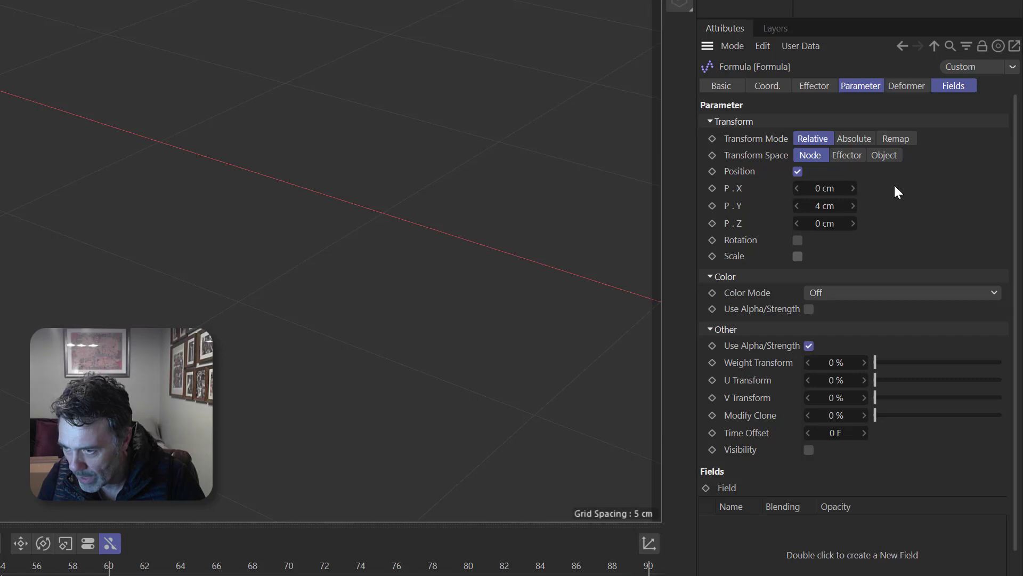
- Play the animation to preview how the Formula effector moves the Matrix cube, and stop playback
click(335, 523)
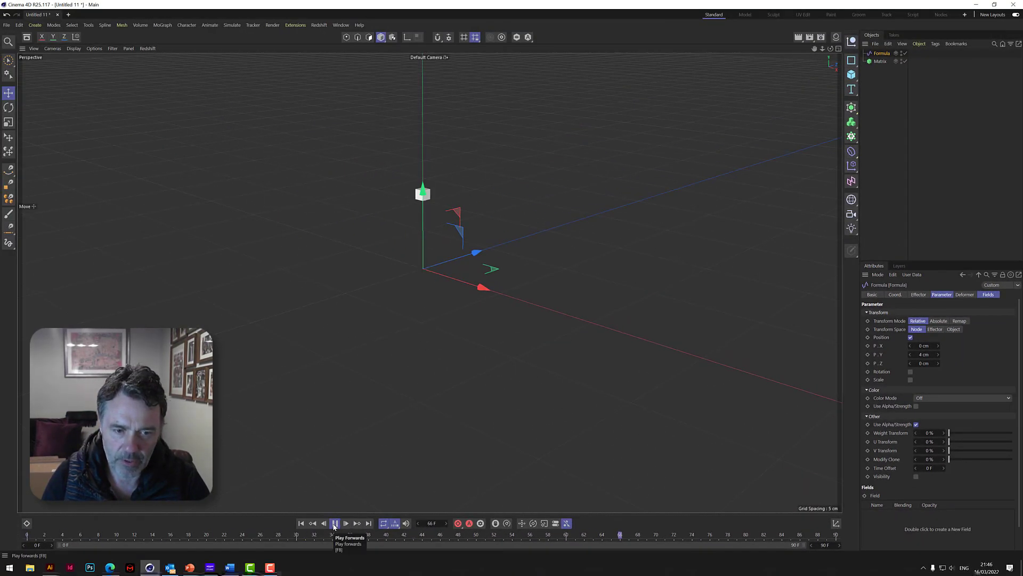
click(335, 523)
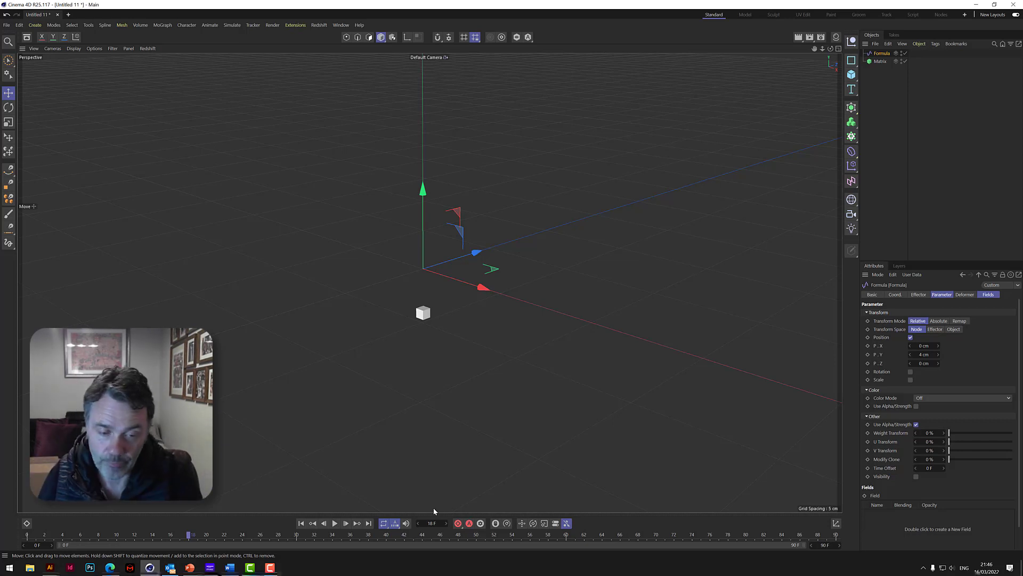
drag(823, 48, 830, 59)
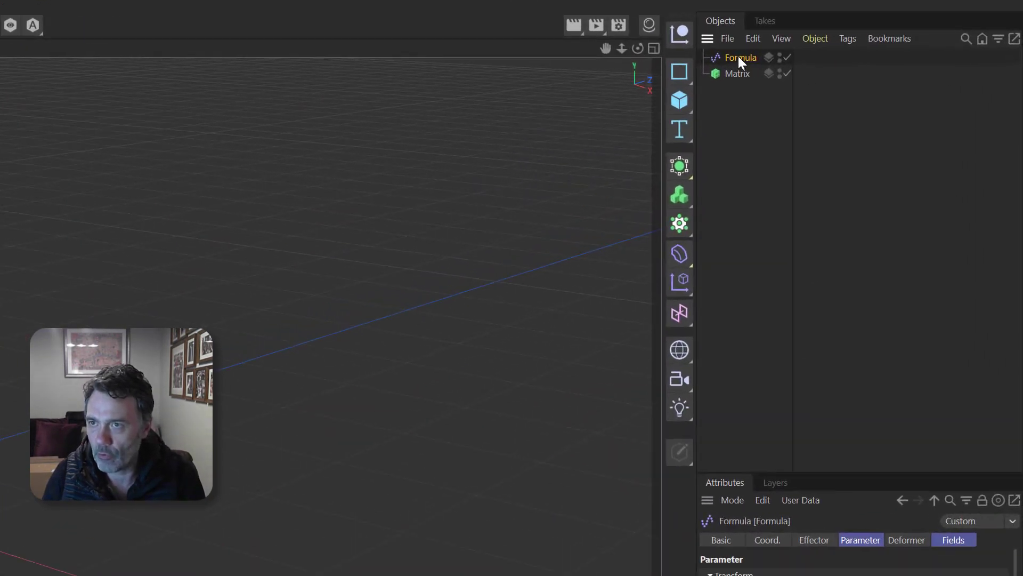
- Group the Formula effector and the Matrix together under a Null
ctrl+click(740, 74)
right_click(740, 74)
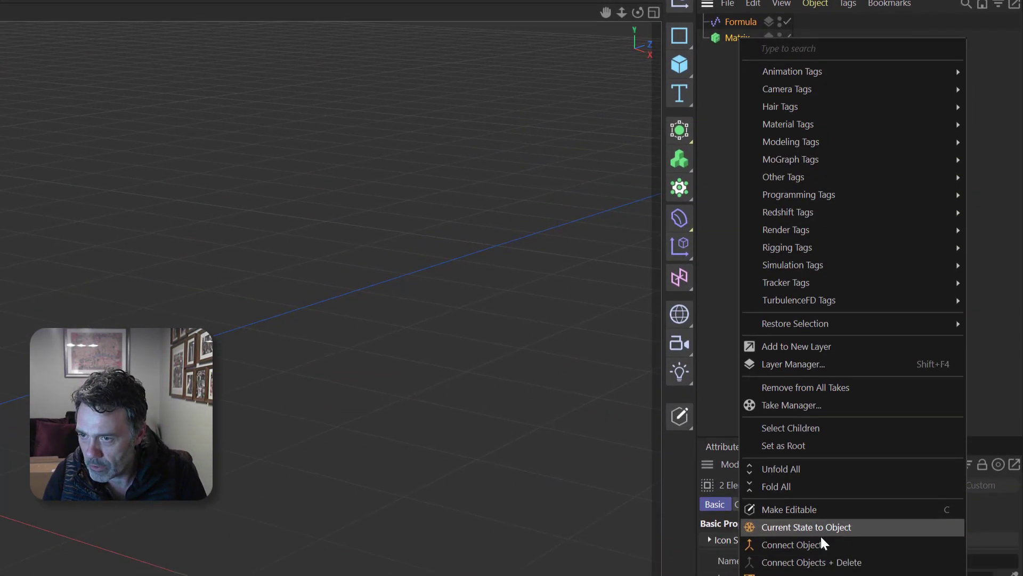
click(805, 473)
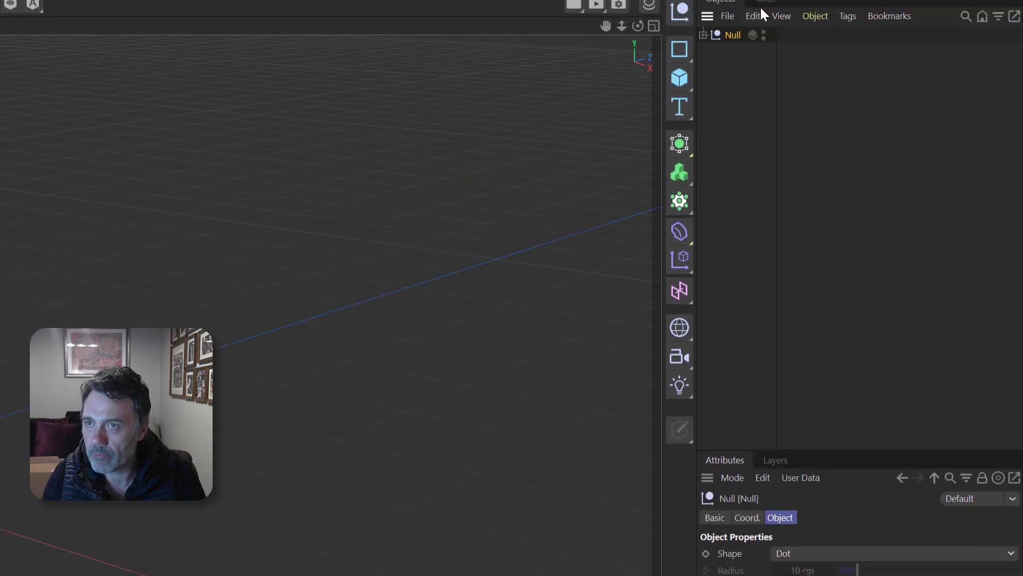
- At frame 0, move the Null far along the negative X axis and record a keyframe
drag(639, 77, 431, 293)
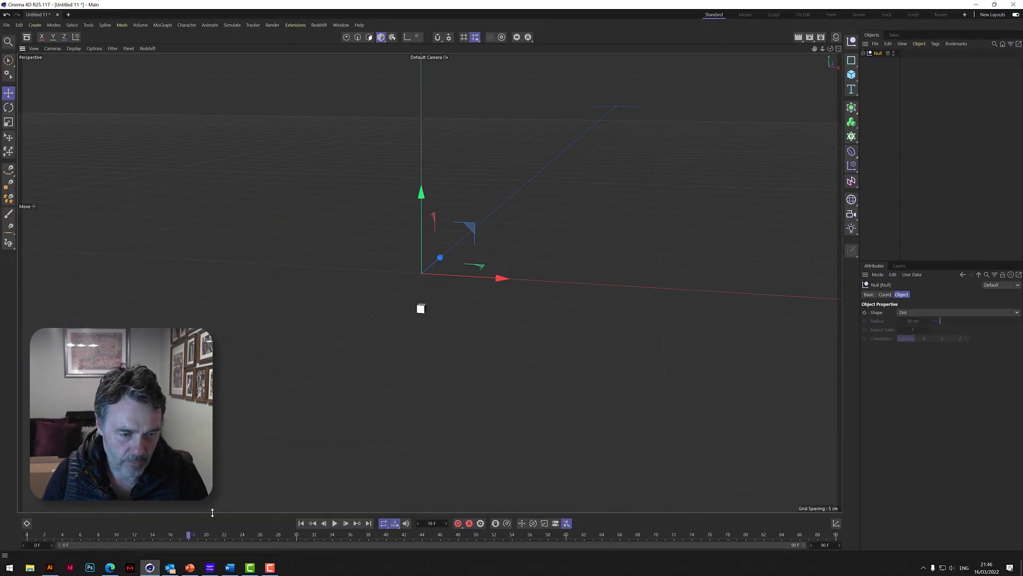
click(302, 524)
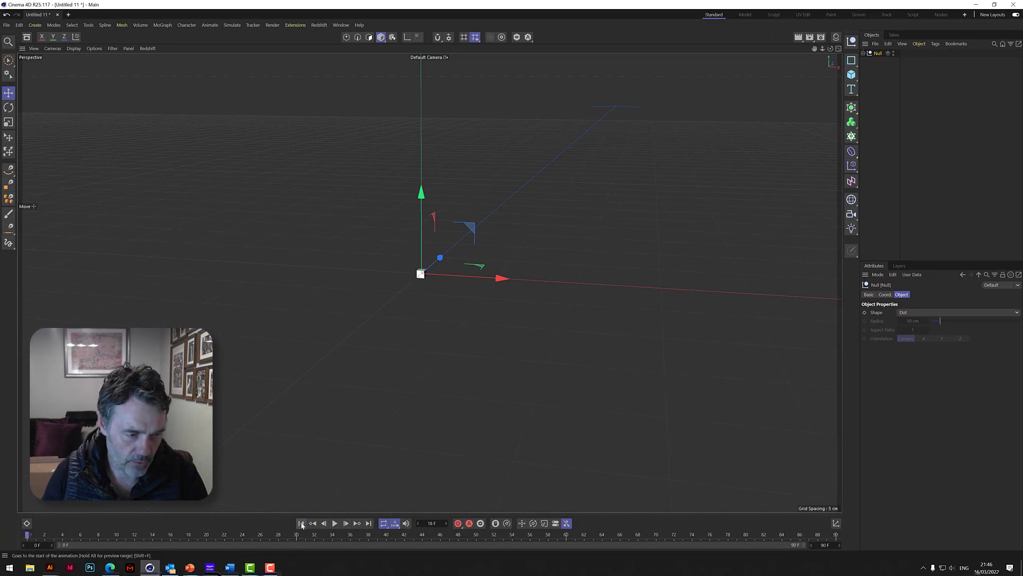
drag(501, 278, 112, 303)
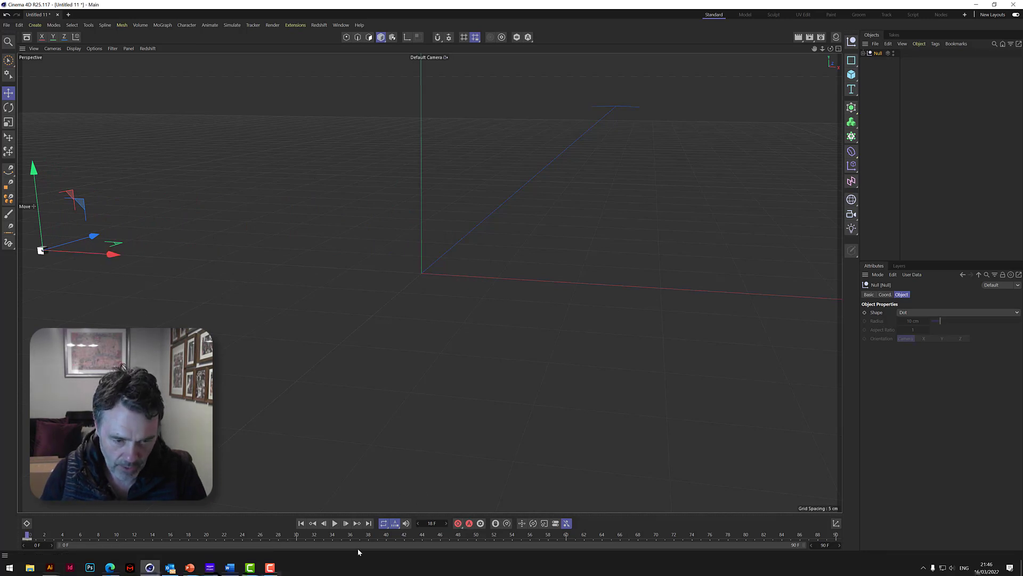
- Extend the timeline to 200 frames and keyframe the Null far along the positive X axis on the last frame
double_click(825, 545)
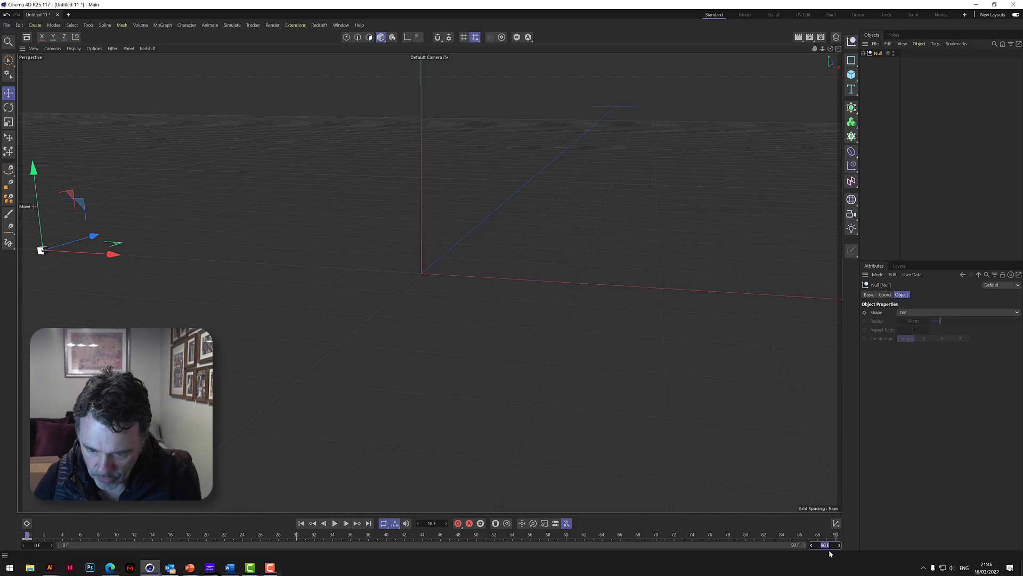
text(200)
key(Return)
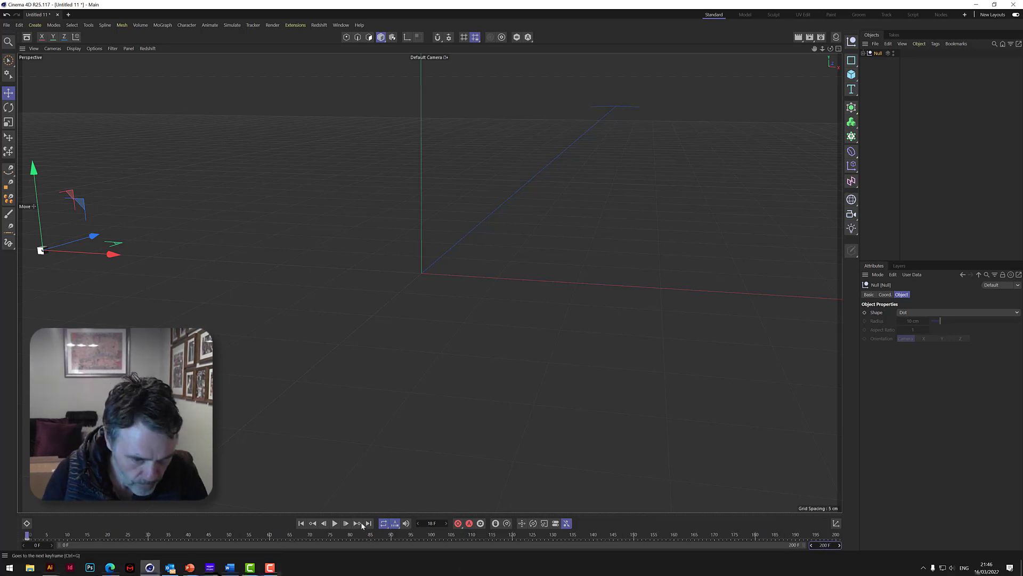
drag(114, 243, 846, 299)
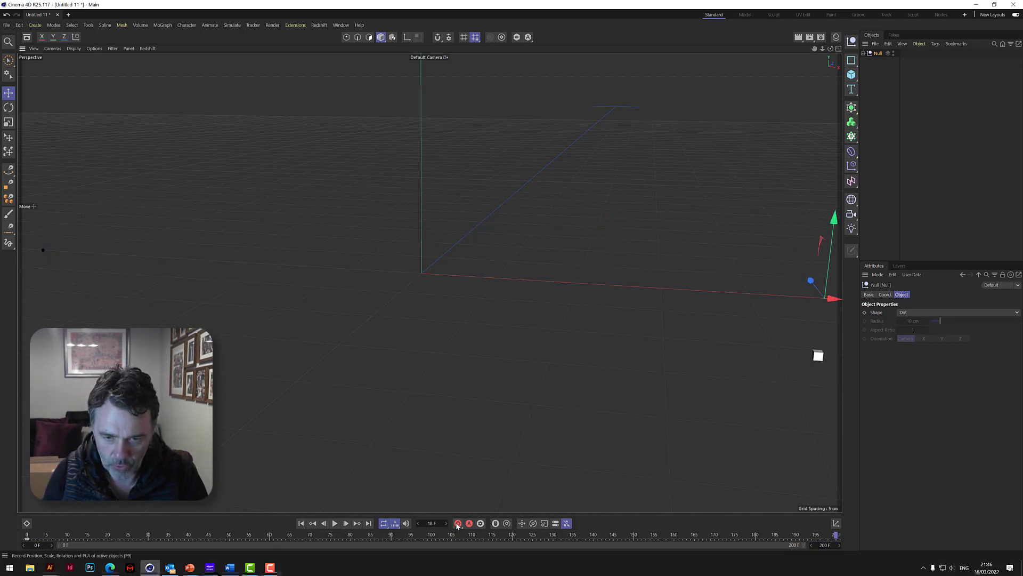
- Play the animation from the start to preview the cube's wave-like travel along the X axis
click(301, 524)
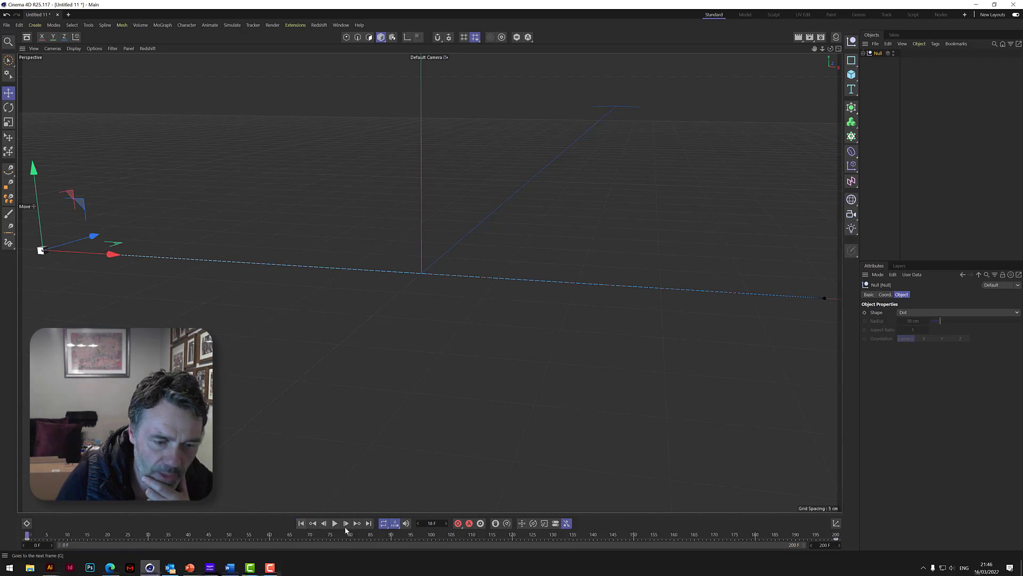
click(334, 523)
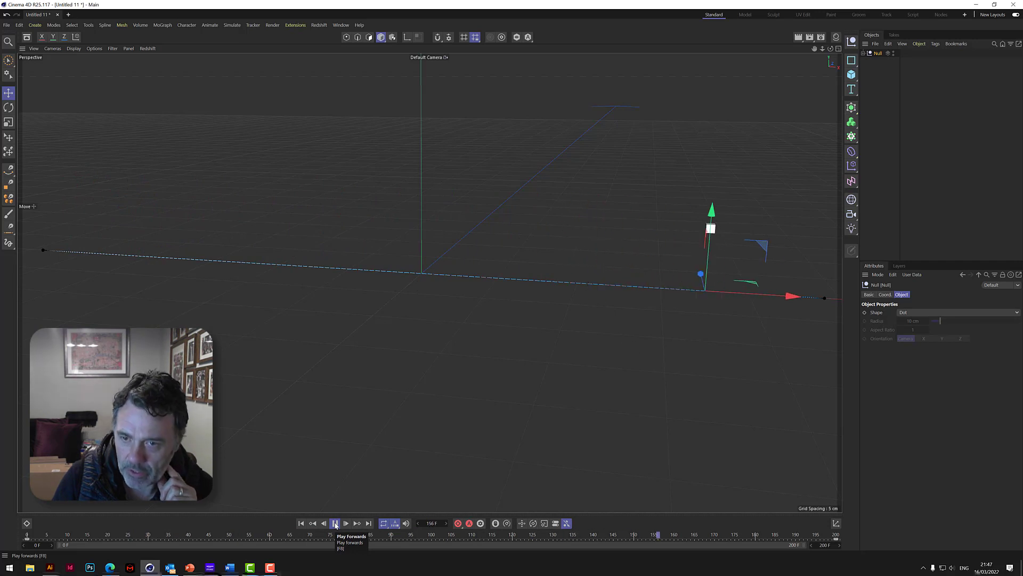
click(335, 524)
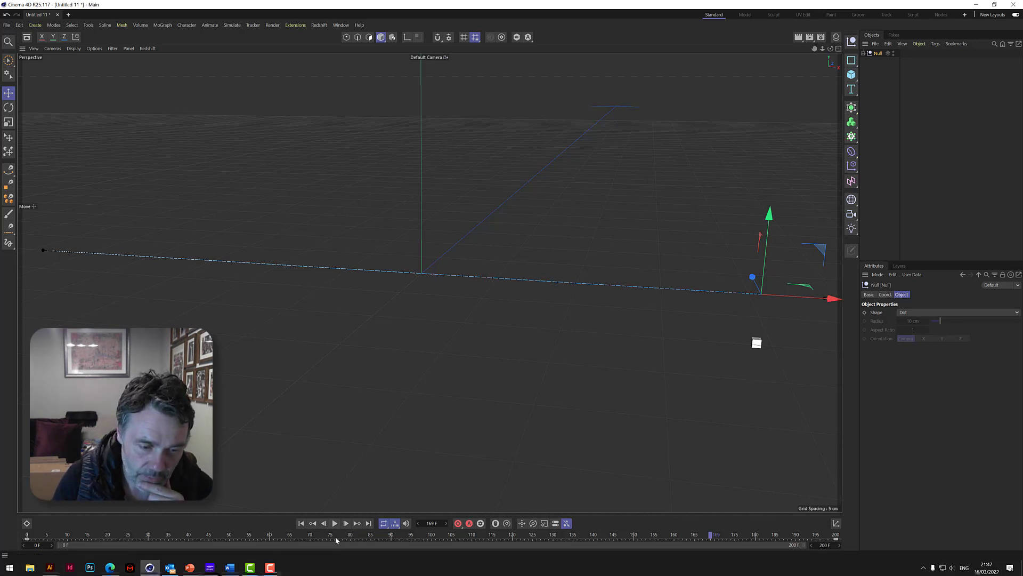
- Return to frame 0 and add a Tracer object with the Null as its trace link
click(299, 523)
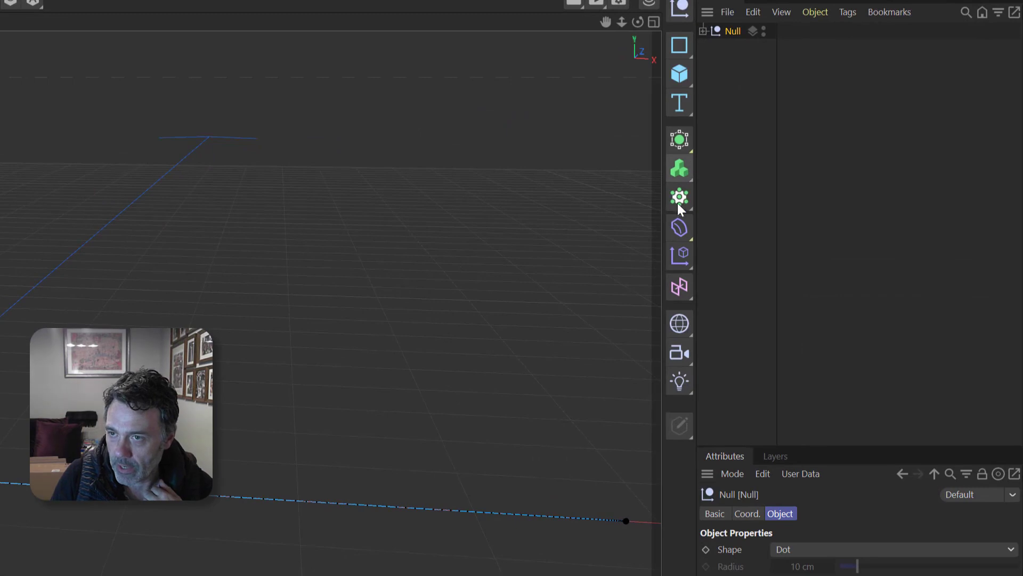
click(679, 199)
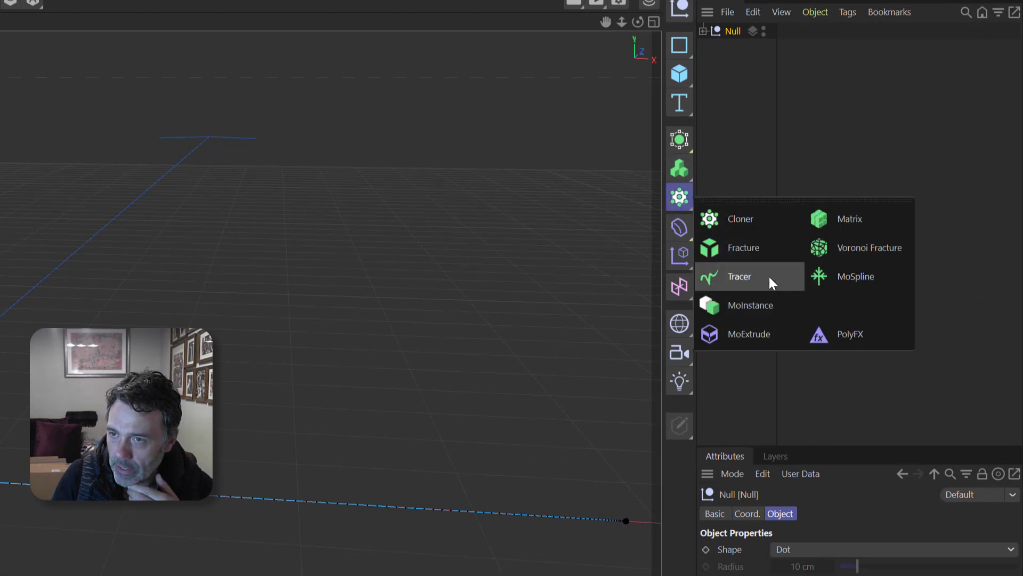
click(747, 277)
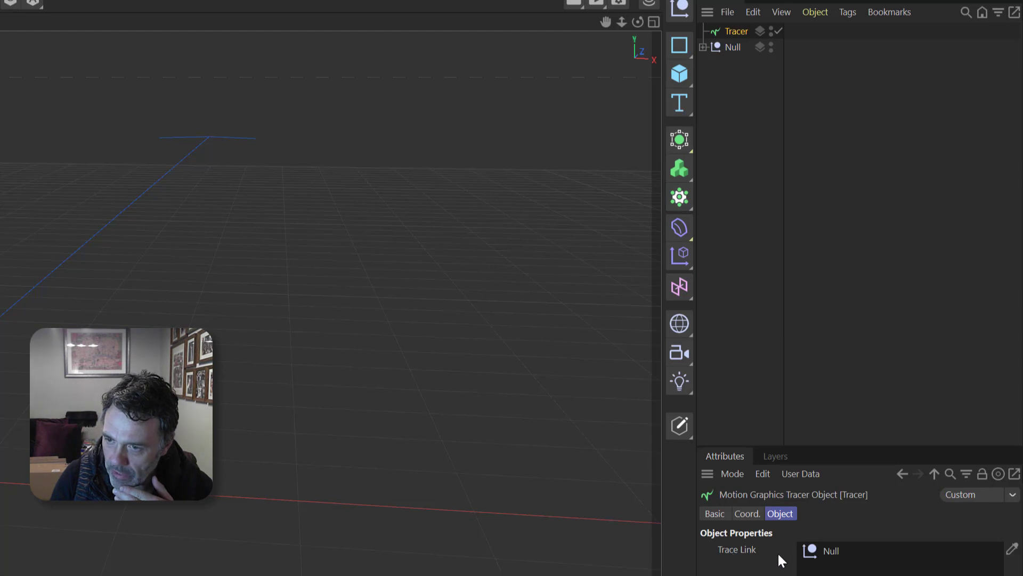
- Undo the Null trace link and link the Matrix object to the Tracer instead
key(ctrl+z)
click(703, 47)
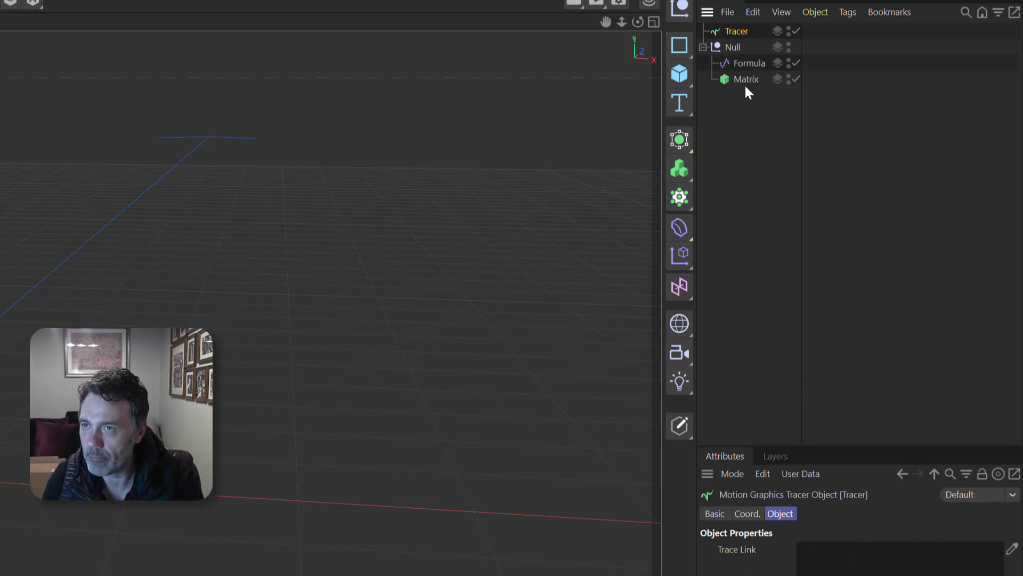
mouse_move(814, 235)
mouse_down()
mouse_move(898, 546)
mouse_move(885, 550)
mouse_up()
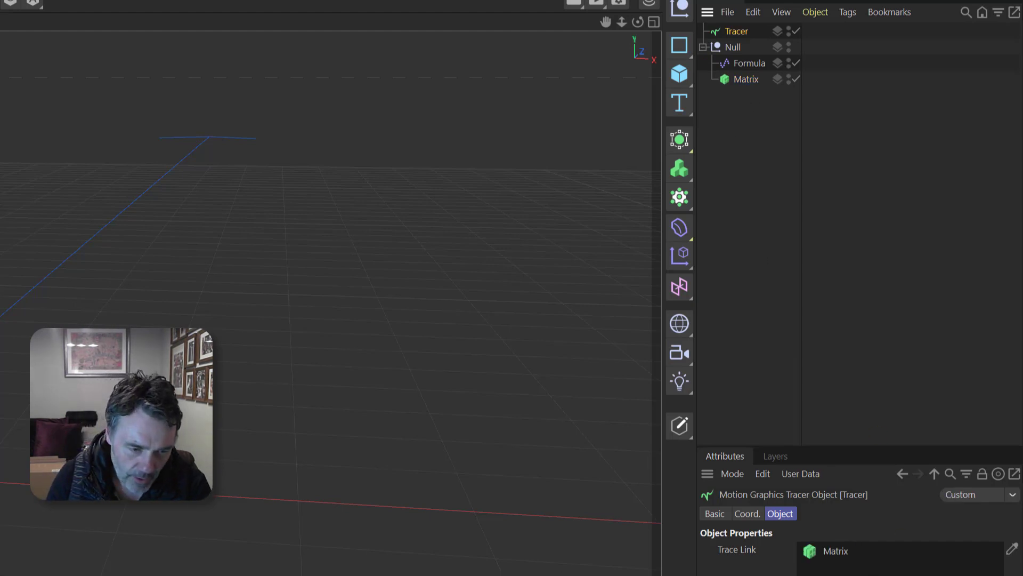
- Play the animation to draw the traced wave and render the view to check whether the line renders
click(335, 523)
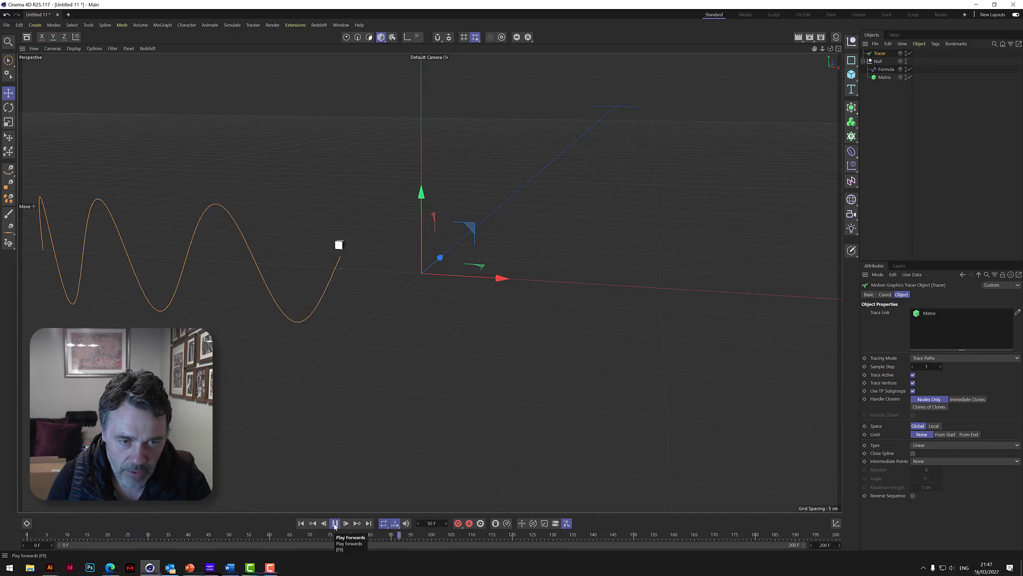
click(334, 522)
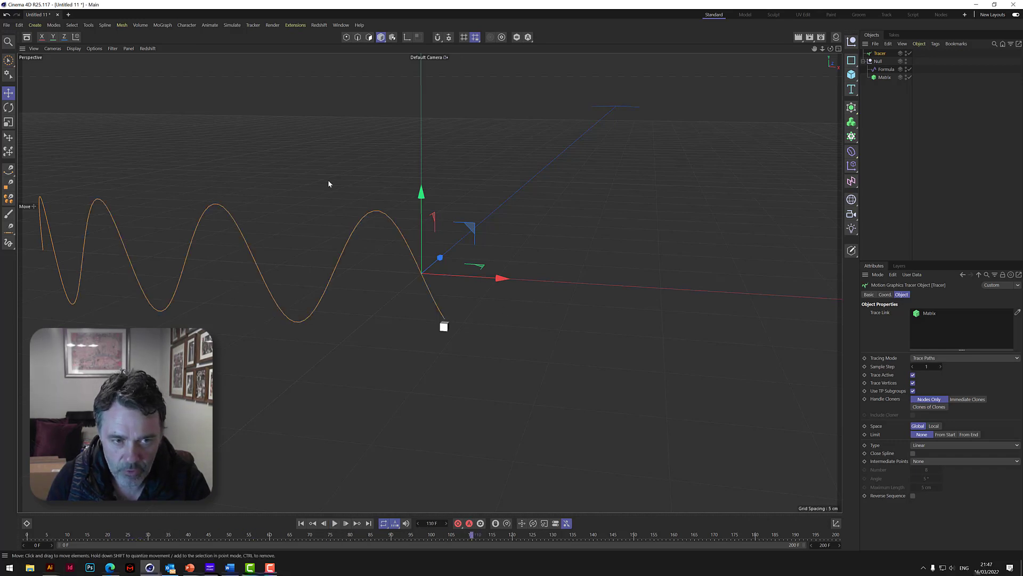
click(798, 37)
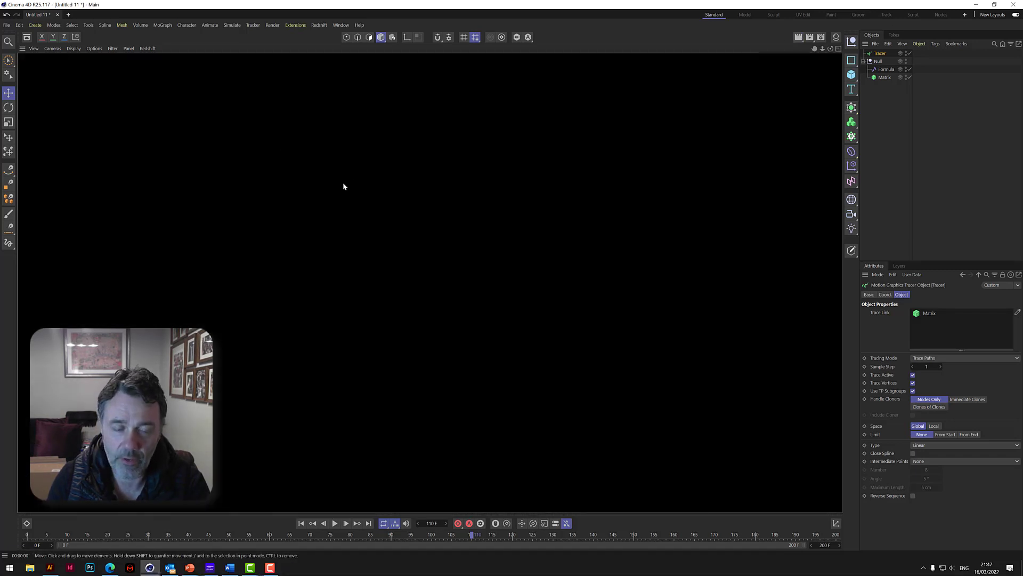
click(601, 293)
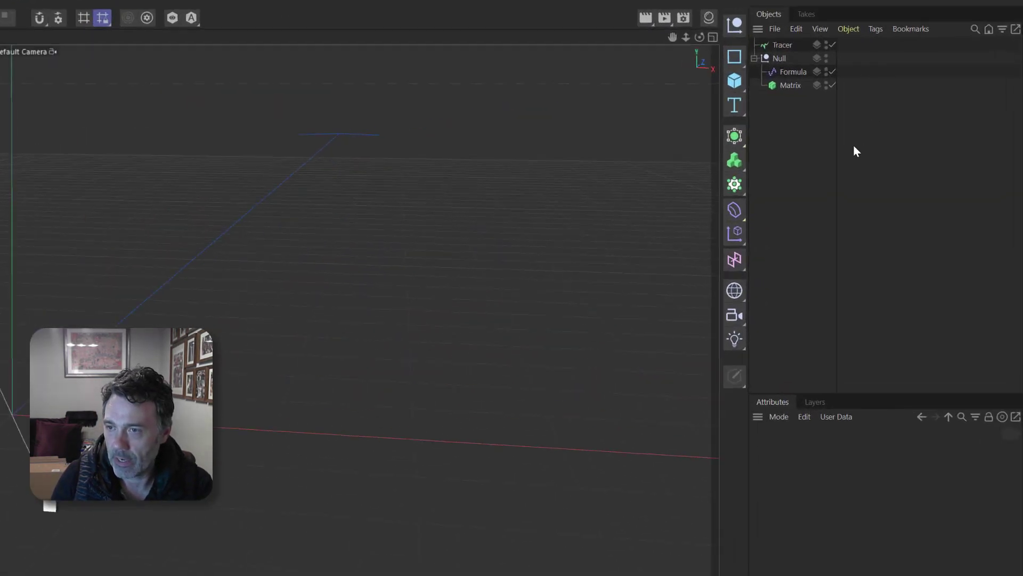
- Add a Sweep containing an n-Side profile with a radius of 0.05 cm and the Tracer as its path
click(685, 163)
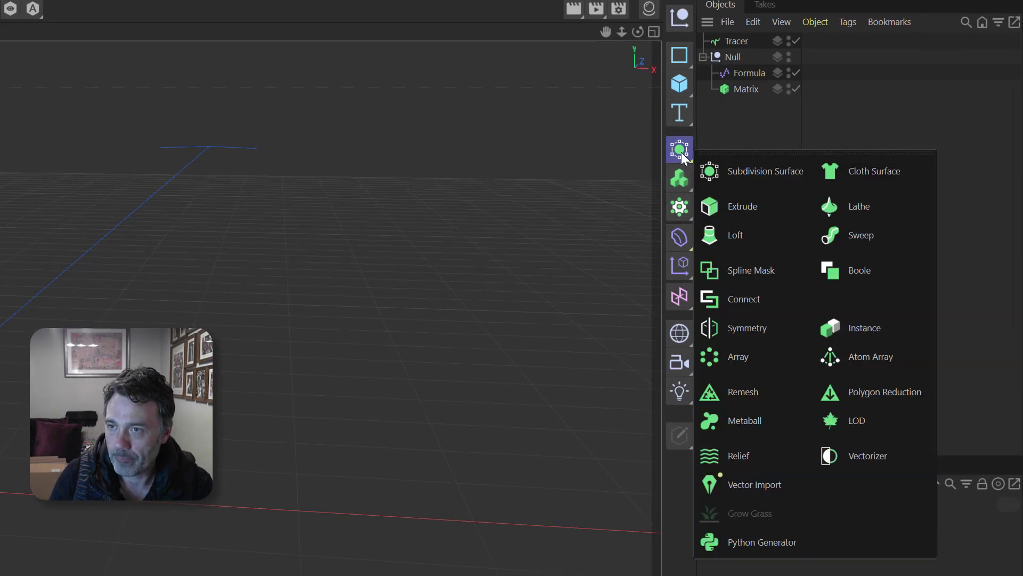
click(858, 235)
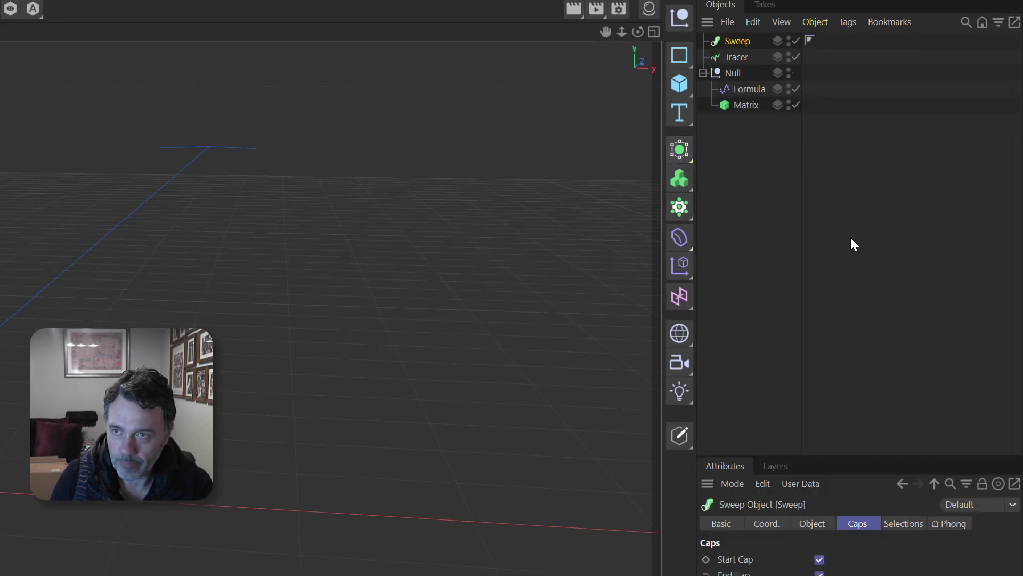
click(680, 55)
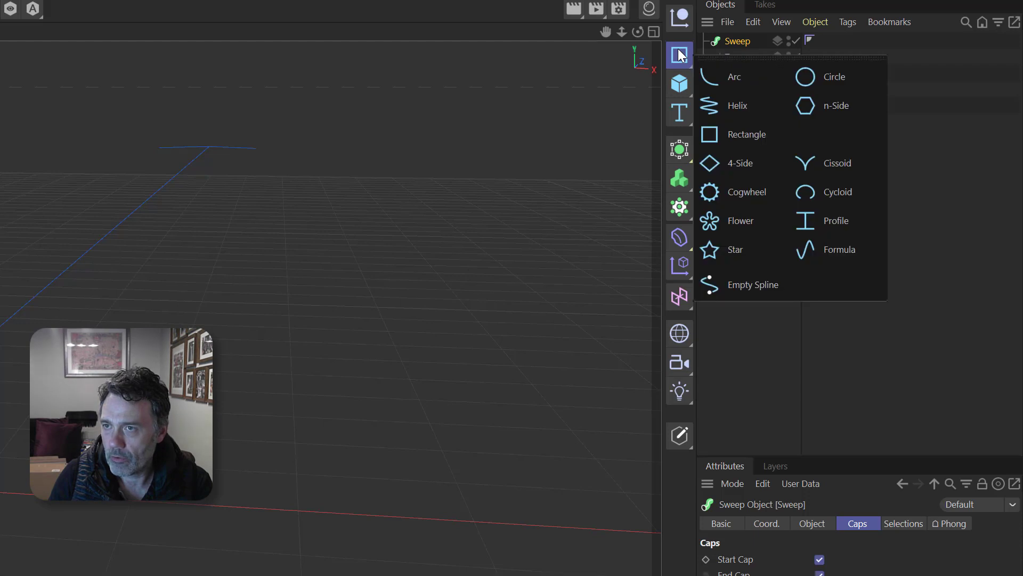
click(822, 106)
double_click(836, 559)
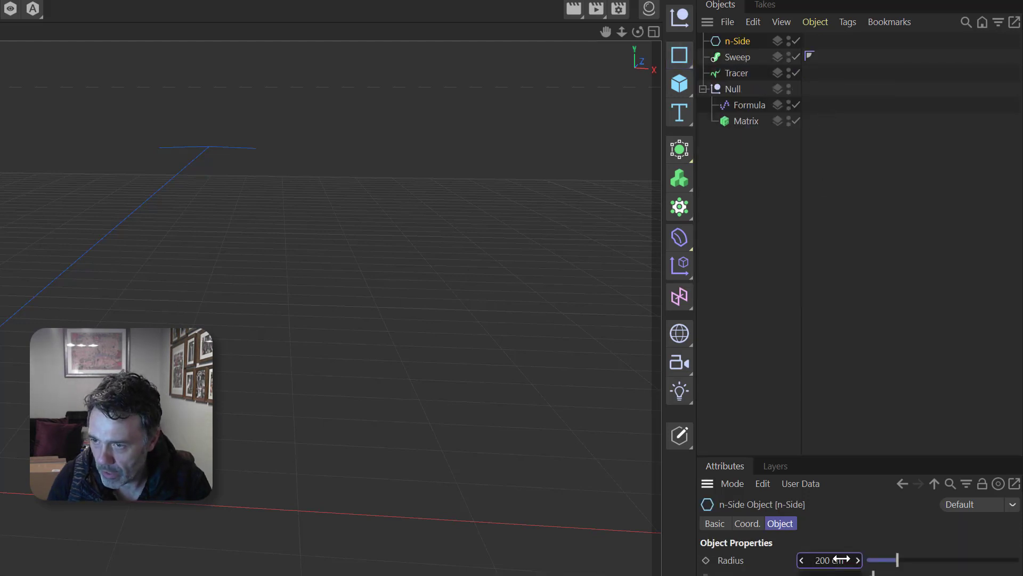
text(.)
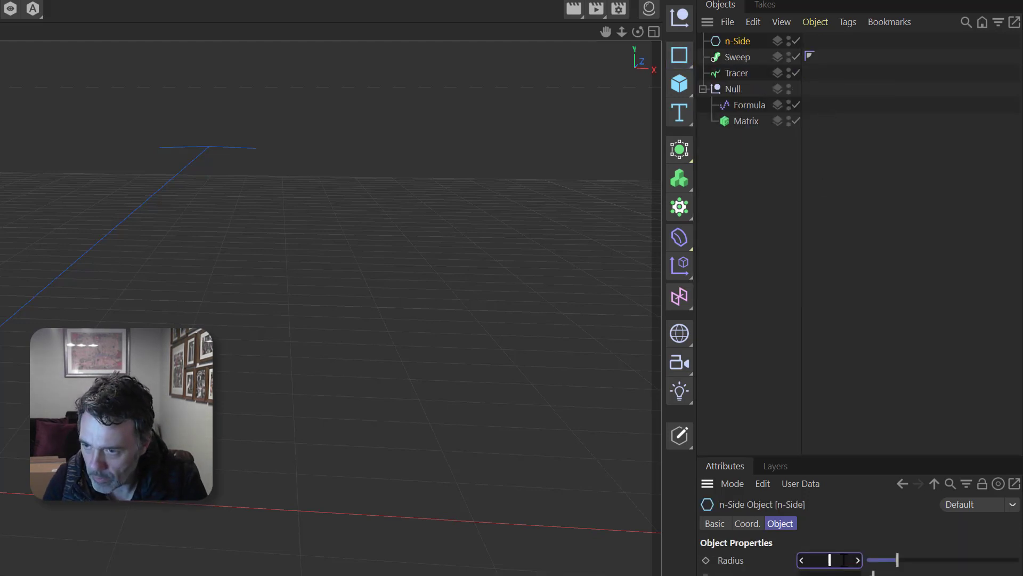
text(05)
key(Return)
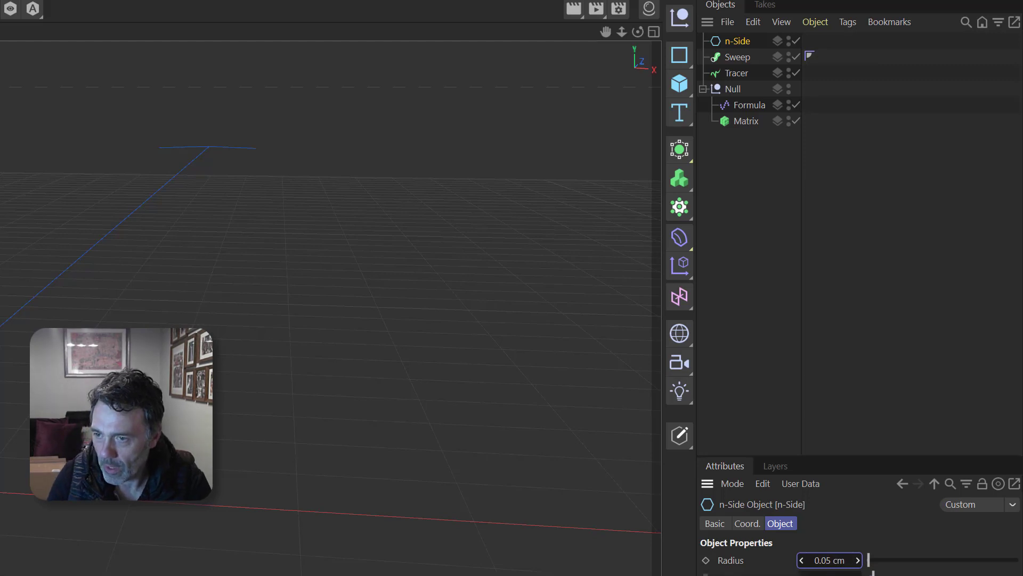
drag(736, 43, 741, 56)
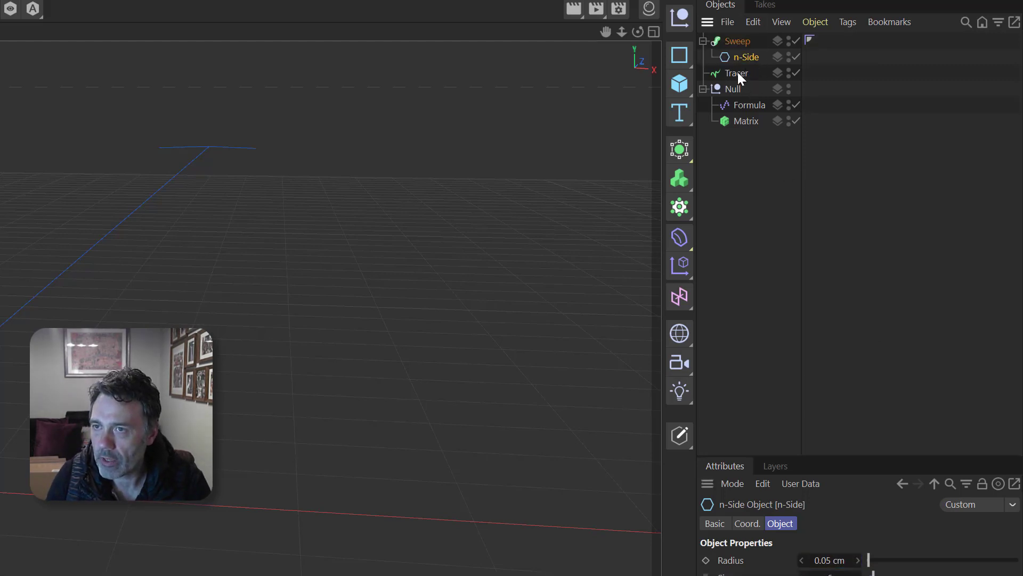
click(739, 73)
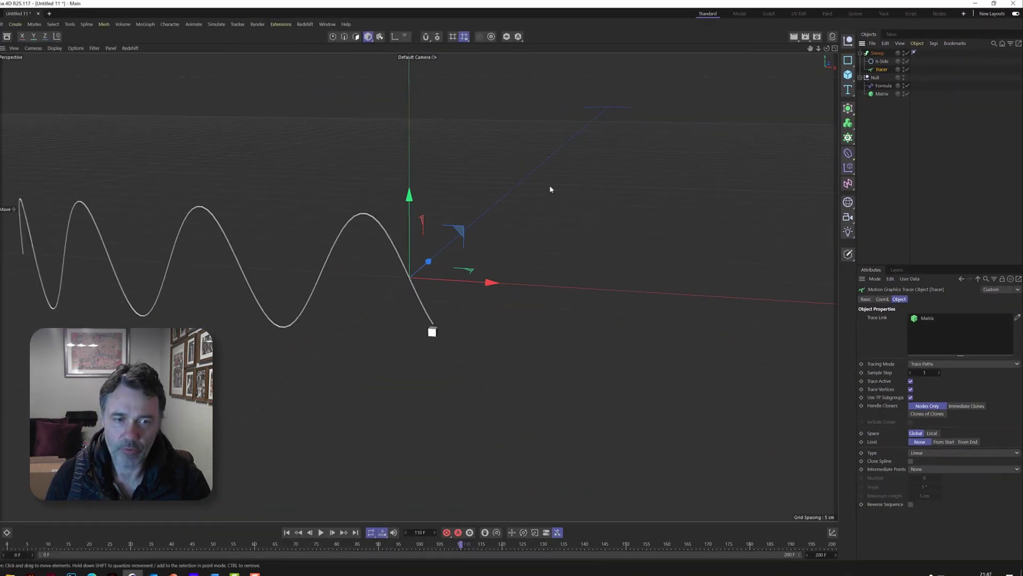
- Render the view to check the swept line and replay the animation from the start
click(799, 37)
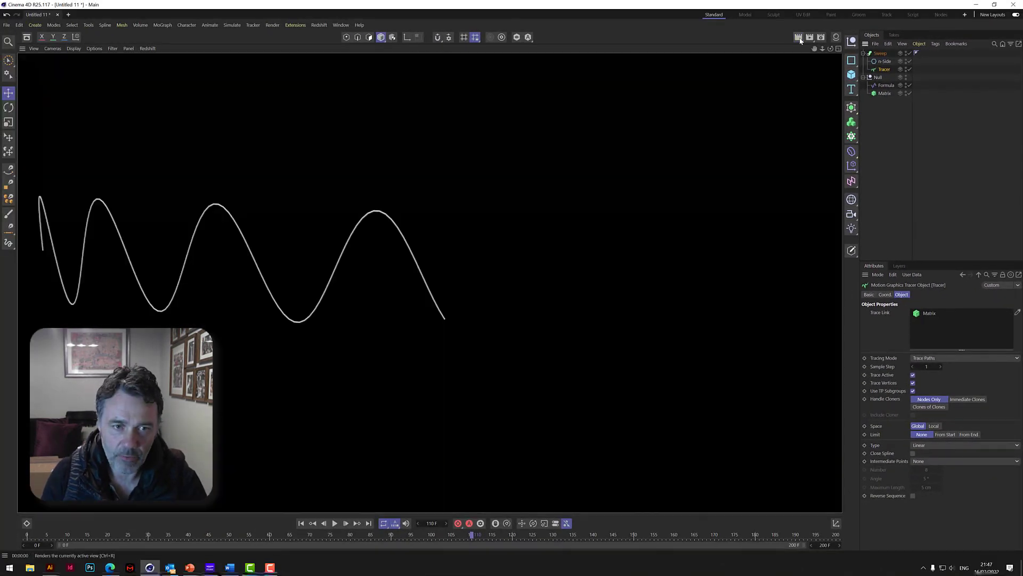
click(543, 293)
click(302, 523)
click(334, 523)
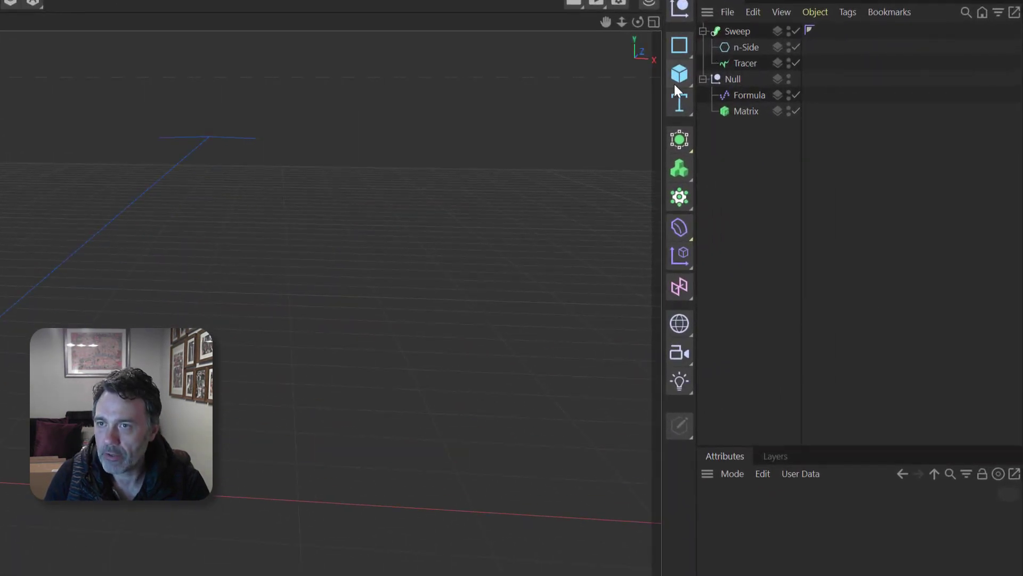
- Add a Plane as a floor and play the animation to see how it cuts through the traced wave
click(680, 75)
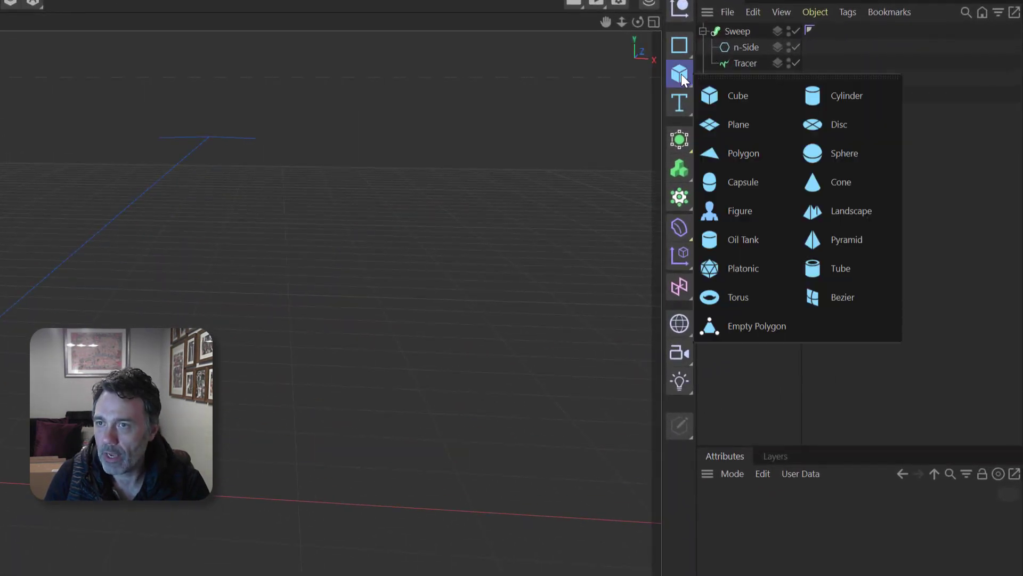
click(736, 124)
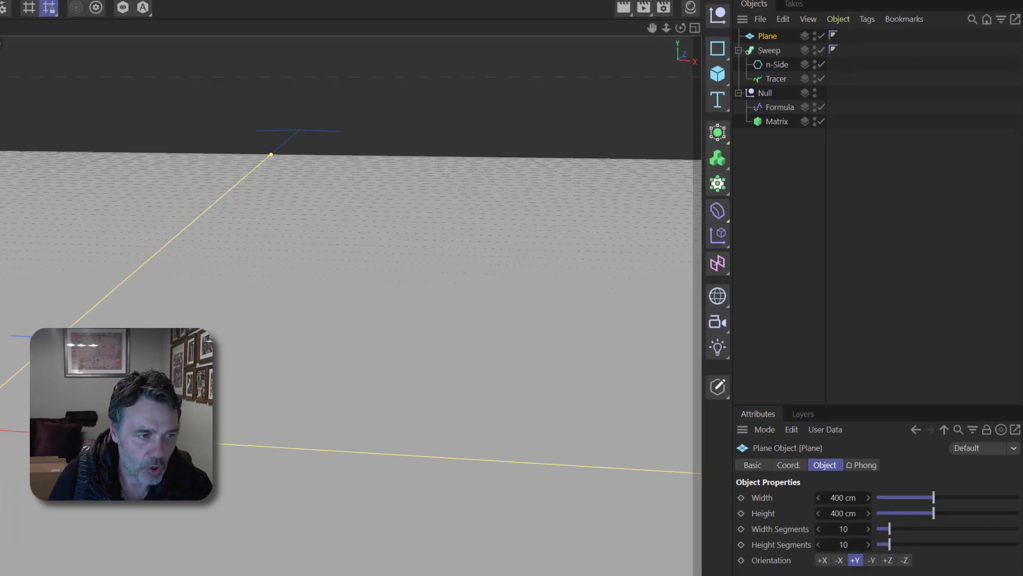
click(336, 523)
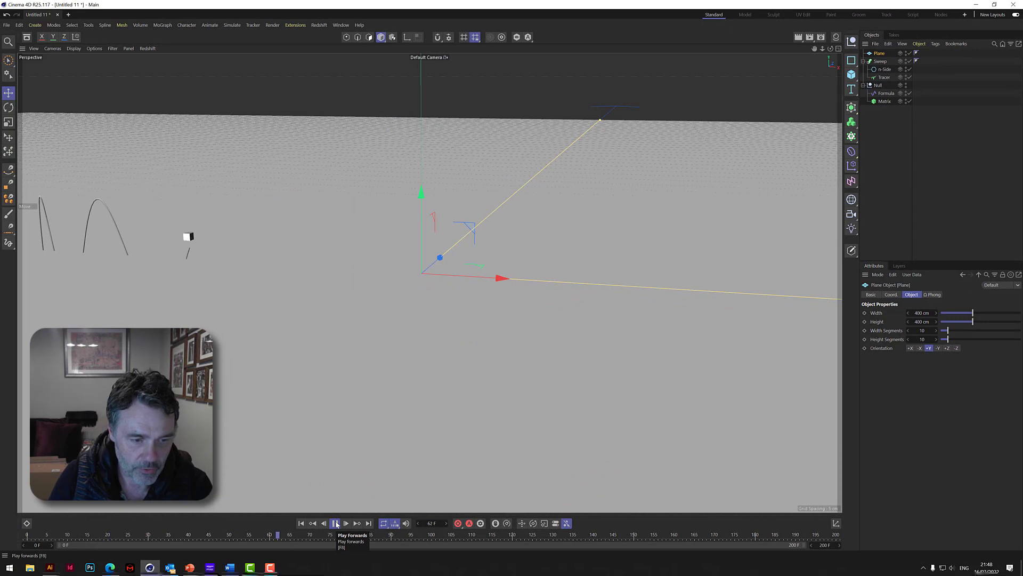
click(336, 523)
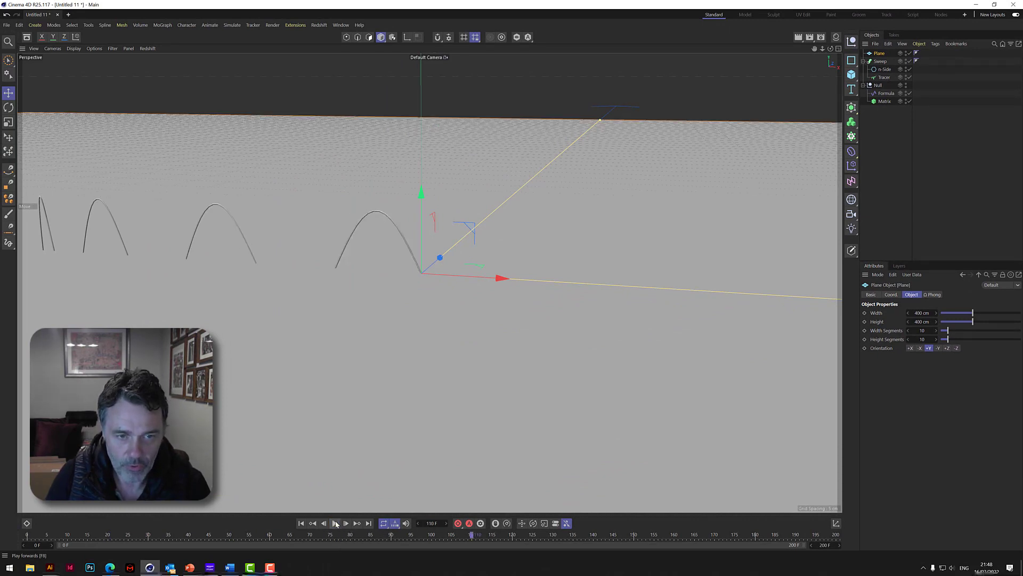
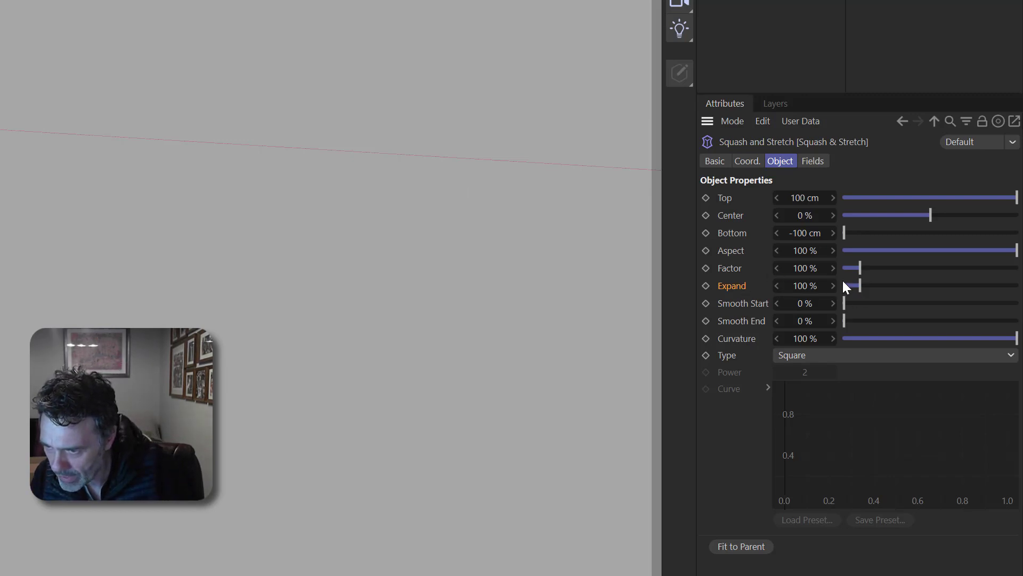
- Set the Squash & Stretch deformer's Factor to 16% and its Aspect to 10%
drag(861, 267, 849, 266)
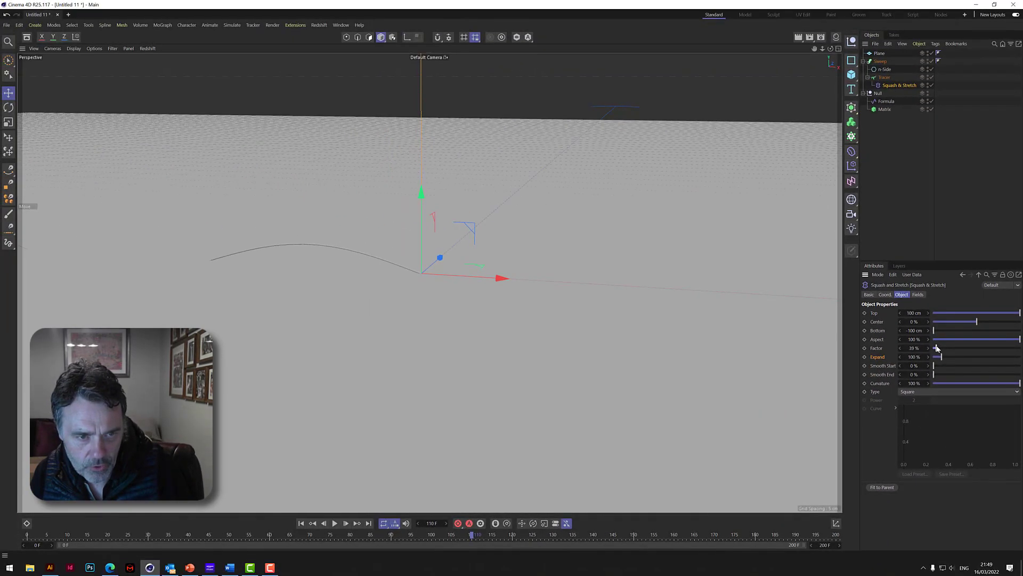
mouse_move(936, 347)
mouse_down()
mouse_move(1000, 339)
mouse_move(936, 349)
mouse_move(954, 357)
mouse_move(1001, 341)
mouse_move(1014, 352)
mouse_move(935, 349)
mouse_up()
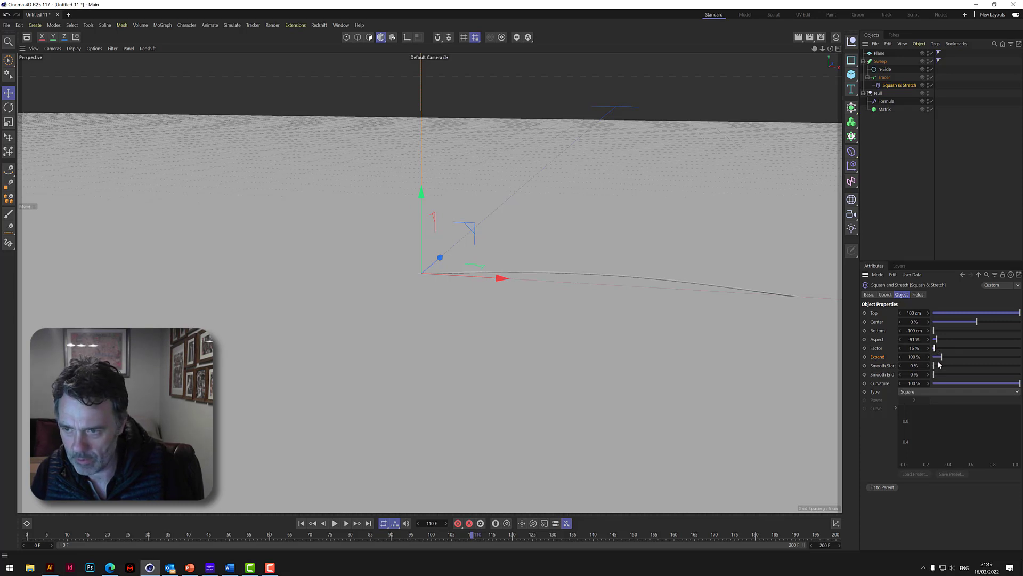
drag(938, 341, 981, 352)
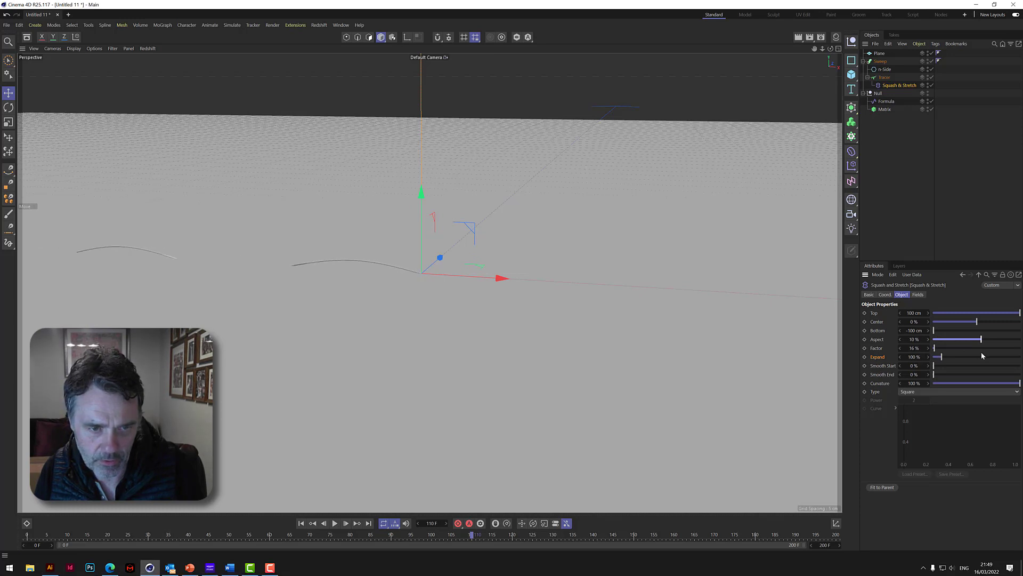
- Replay the animation from the start to check the effect of the Squash & Stretch deformer on the wave
scroll(430, 283, down, 1)
scroll(429, 282, down, 3)
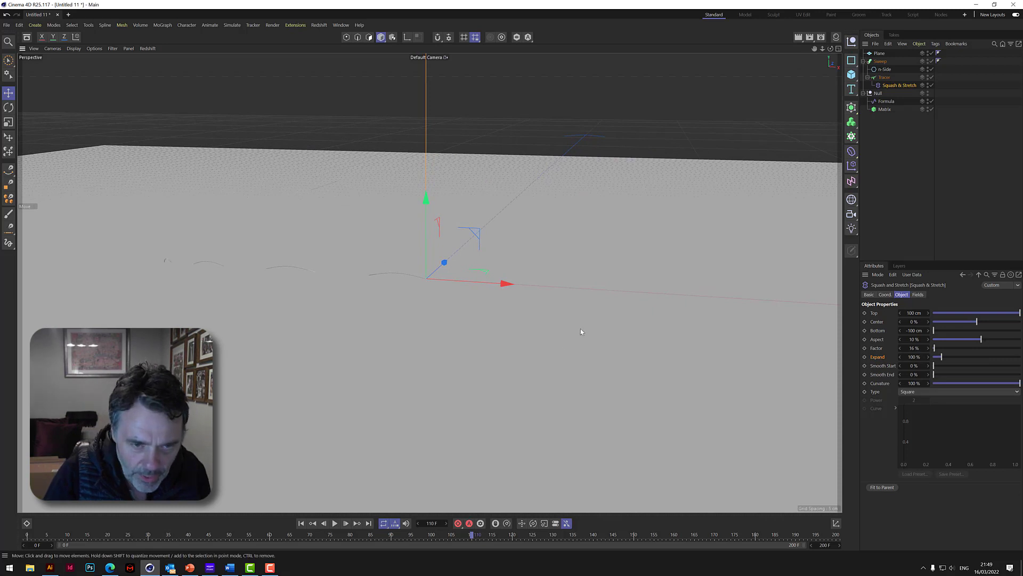
key(shift+f)
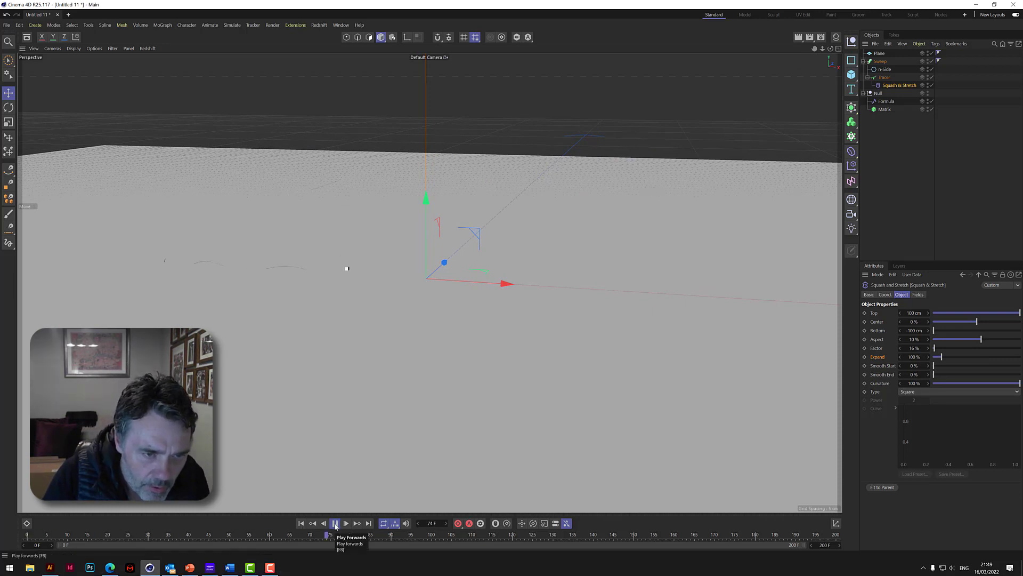
click(335, 524)
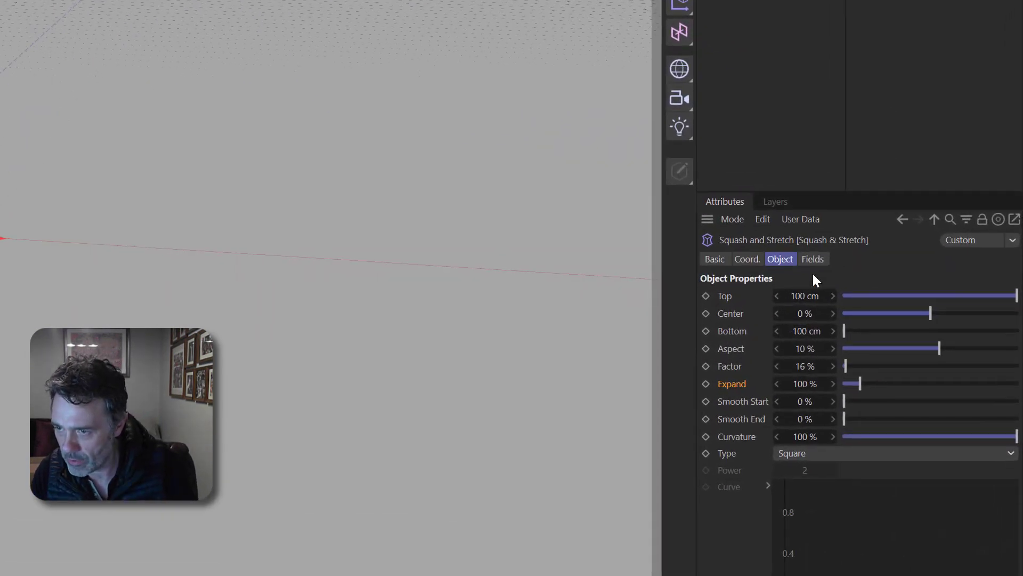
- Add a Linear Field to the Squash & Stretch deformer and shorten it to about 2.24 cm
click(813, 260)
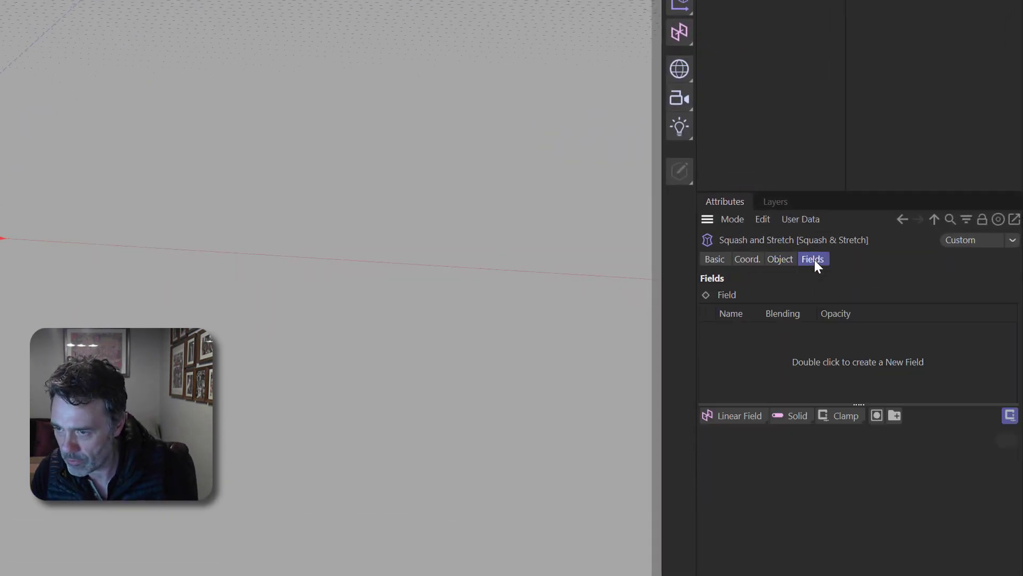
click(740, 415)
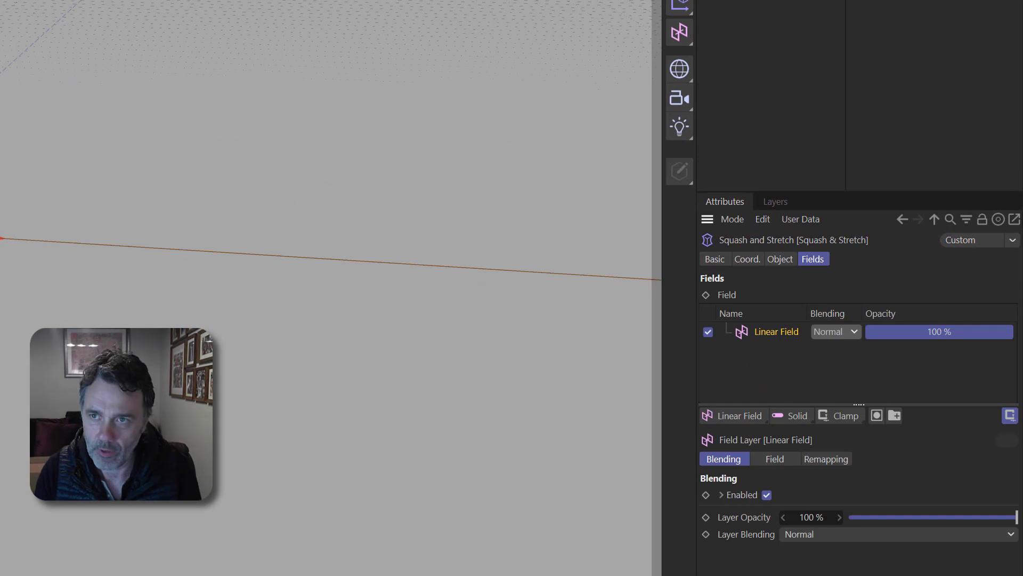
scroll(245, 72, down, 10)
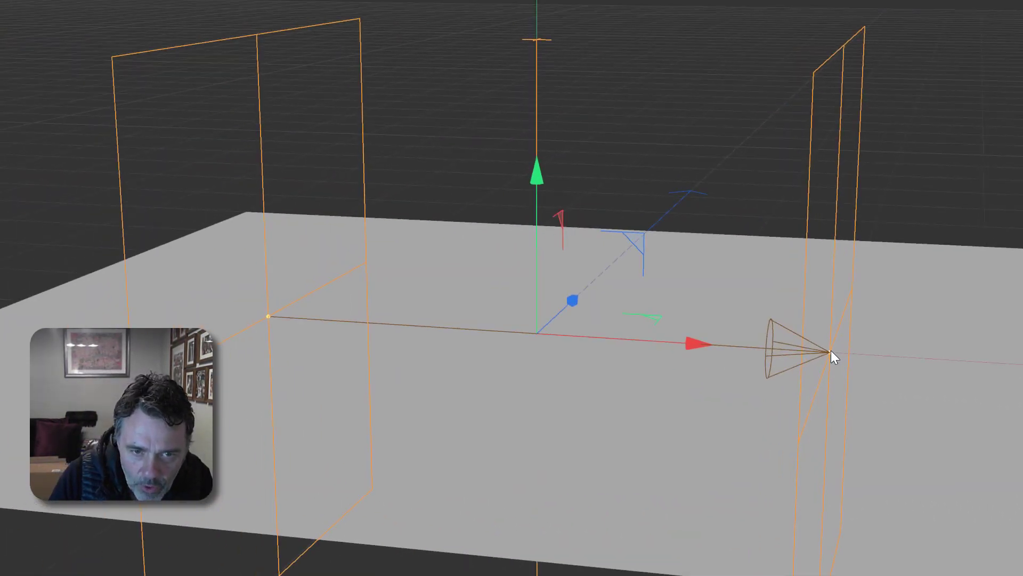
drag(128, 250, 0, 258)
drag(678, 363, 541, 370)
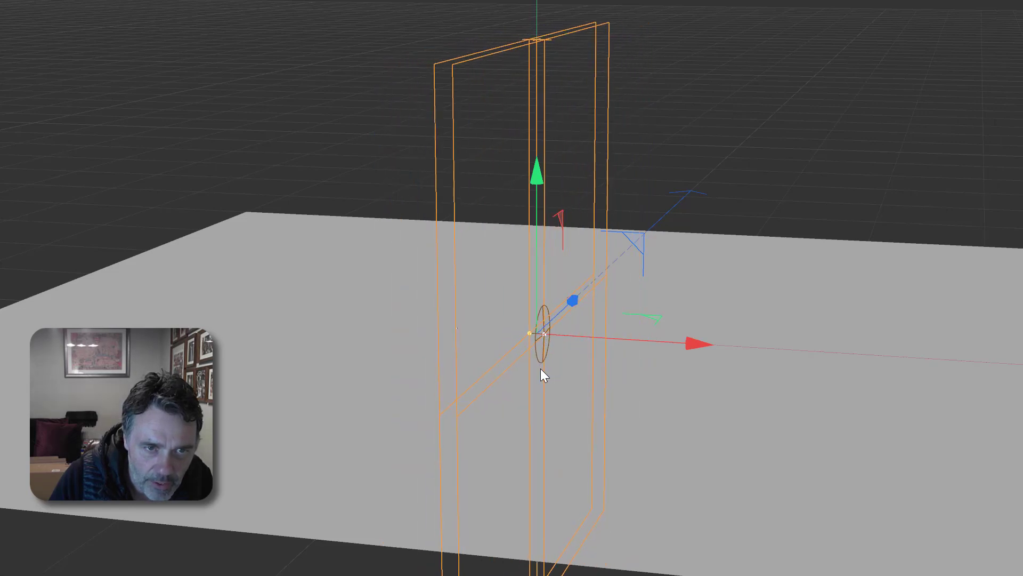
- Move the Linear Field along the negative X axis and parent it under the Matrix object
scroll(559, 318, up, 4)
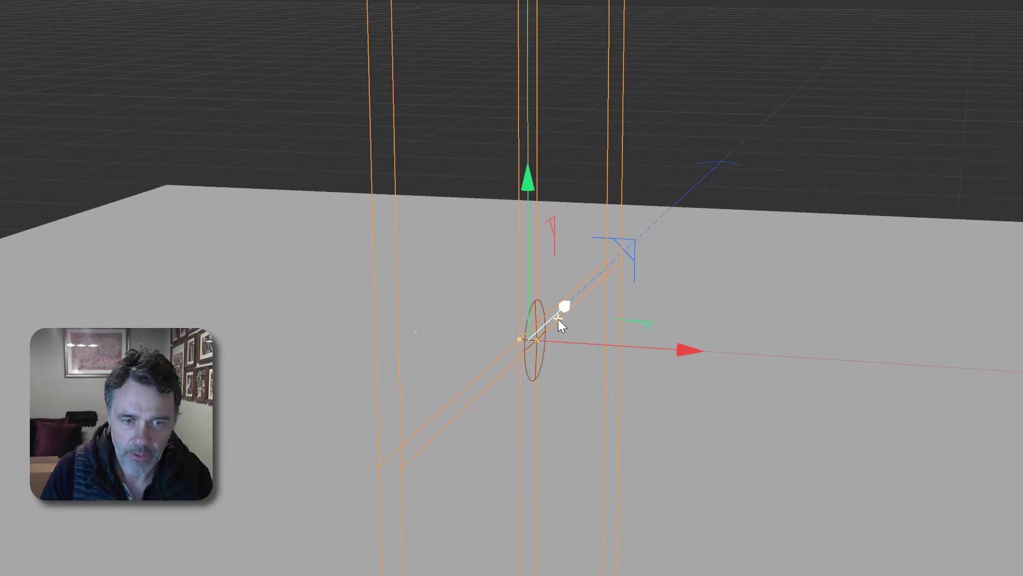
scroll(560, 337, up, 5)
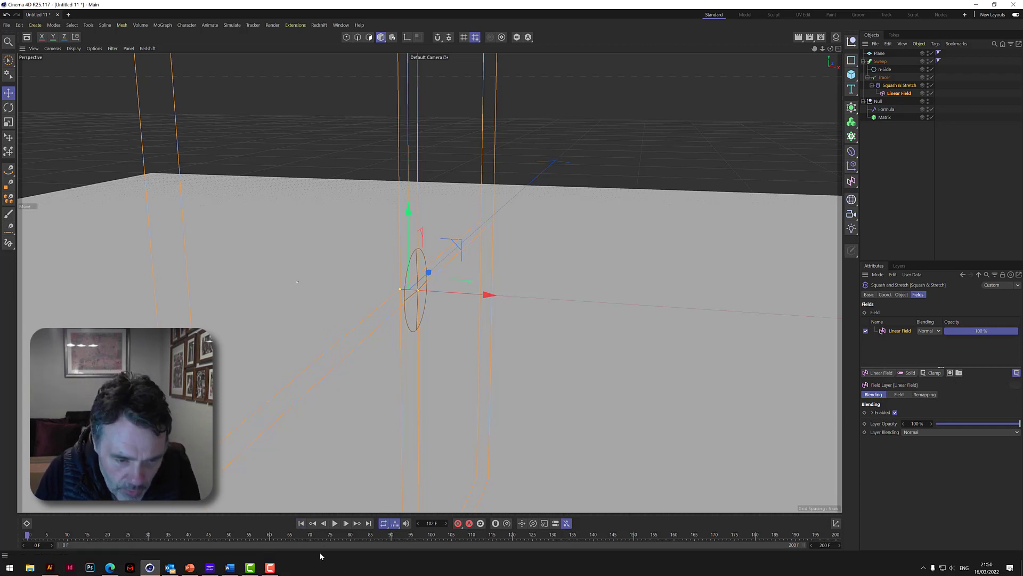
click(335, 523)
drag(490, 295, 331, 294)
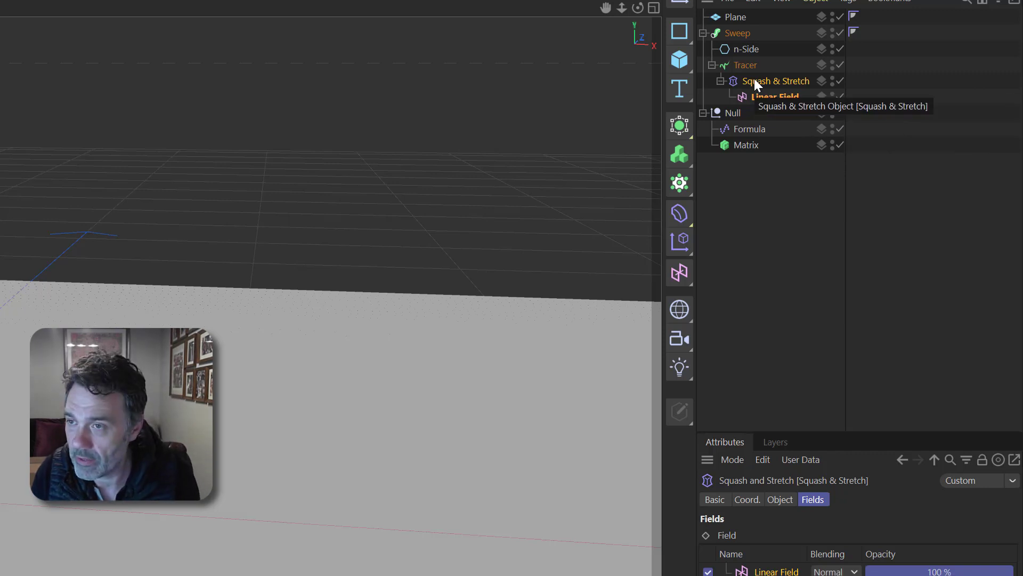
drag(772, 97, 769, 163)
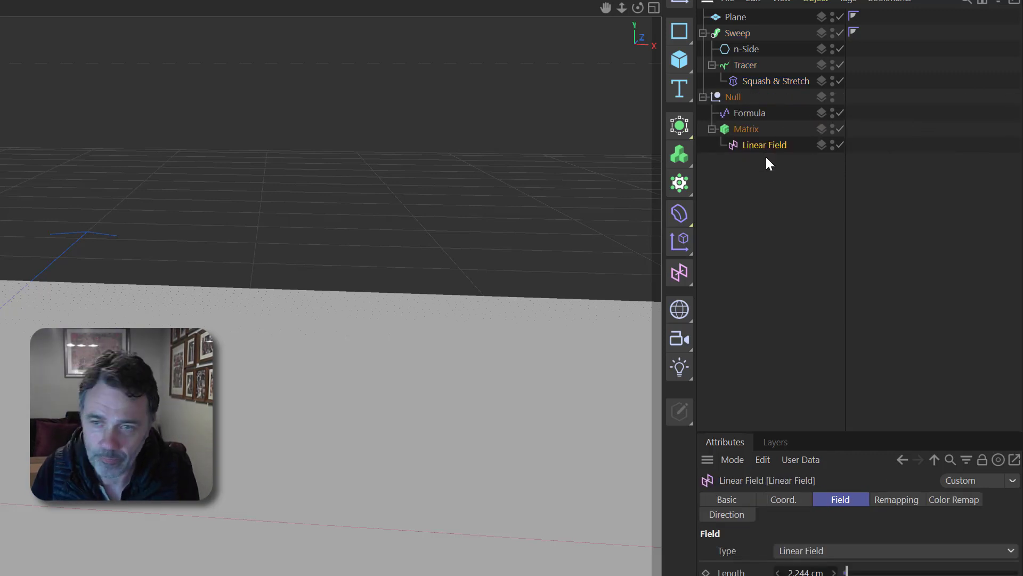
- Play the animation to check how the Linear Field travels with the Matrix cube and affects the wave
click(336, 523)
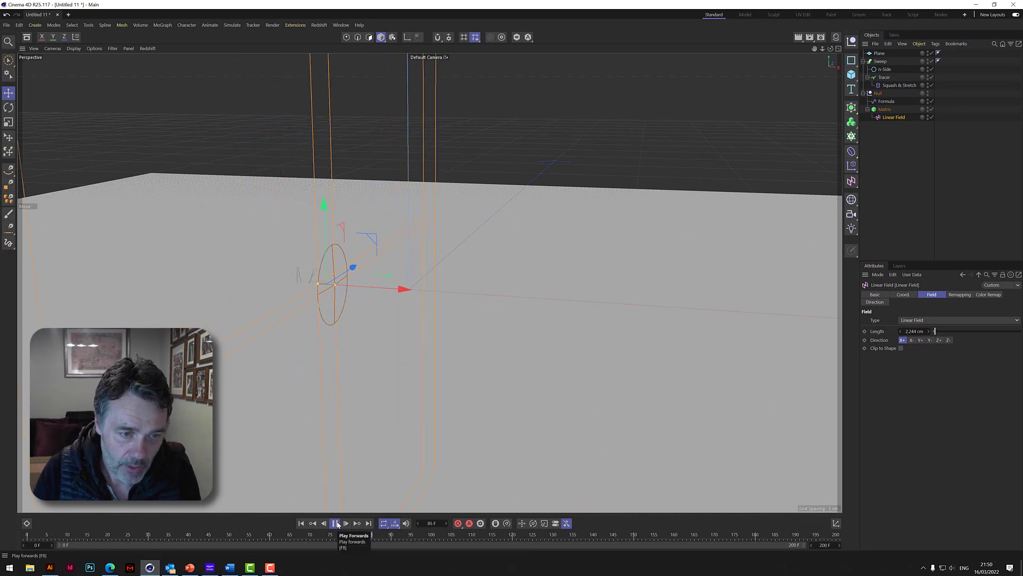
click(336, 523)
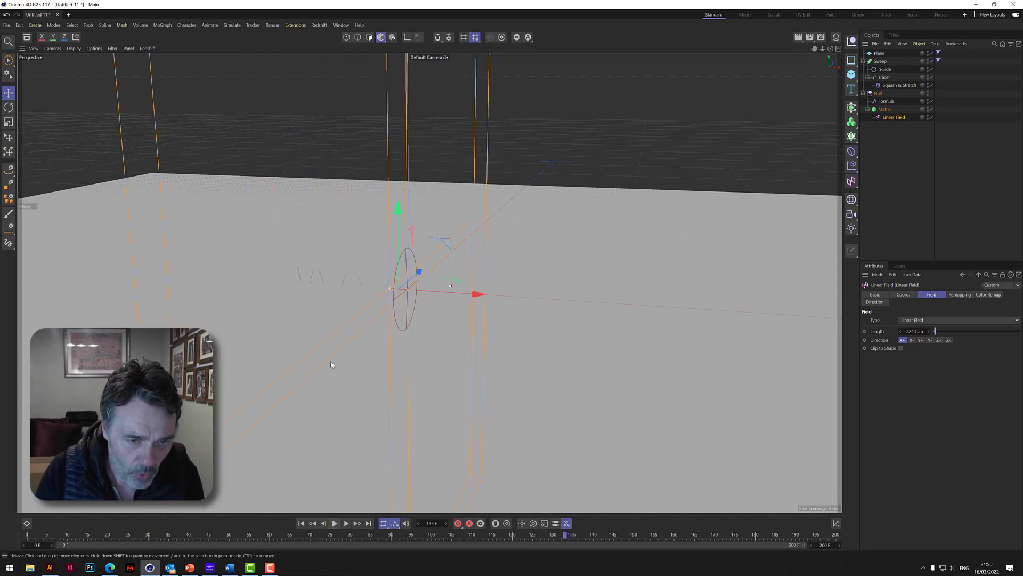
scroll(357, 300, up, 2)
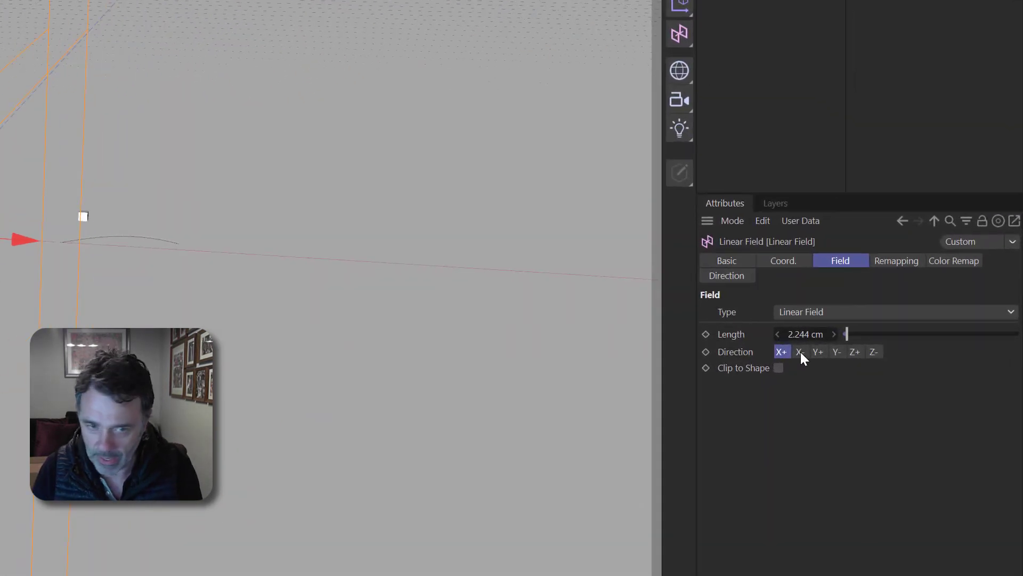
- Set the Linear Field's direction to X- and replay the animation to check the reversed falloff
click(800, 352)
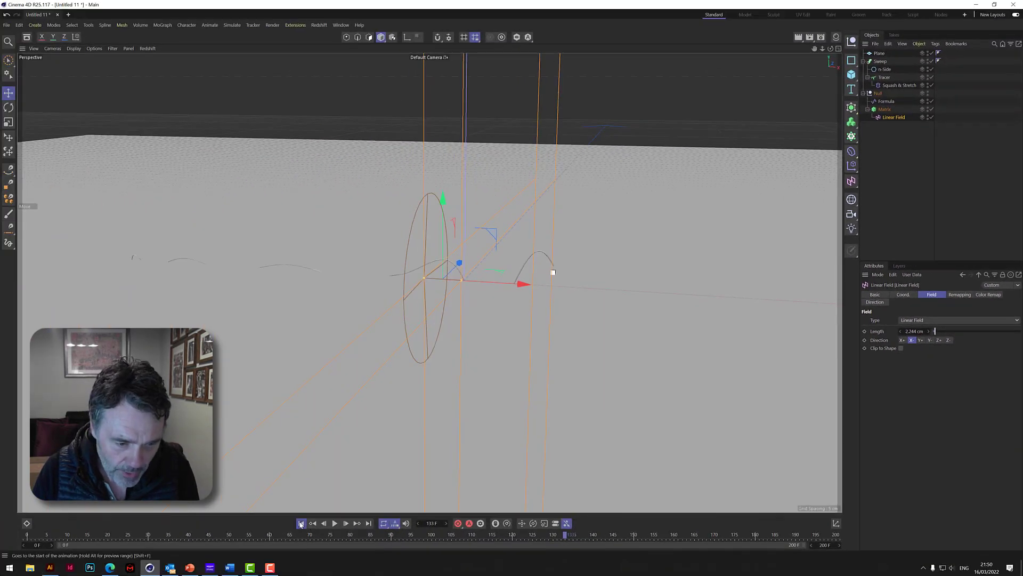
click(335, 523)
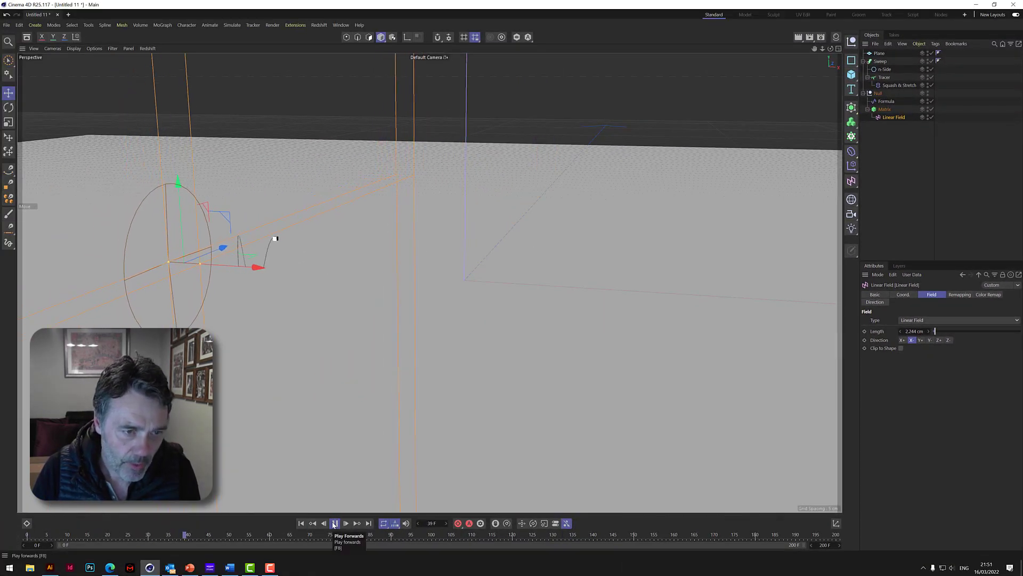
key(F8)
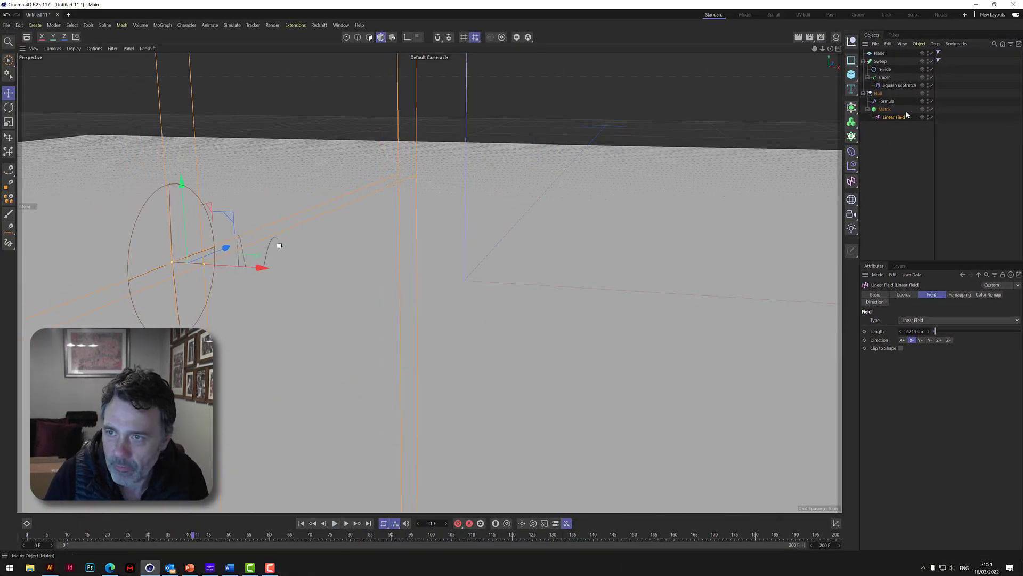
- Move the Linear Field along the positive X axis up to the Matrix cube and check it in playback
drag(263, 267, 344, 270)
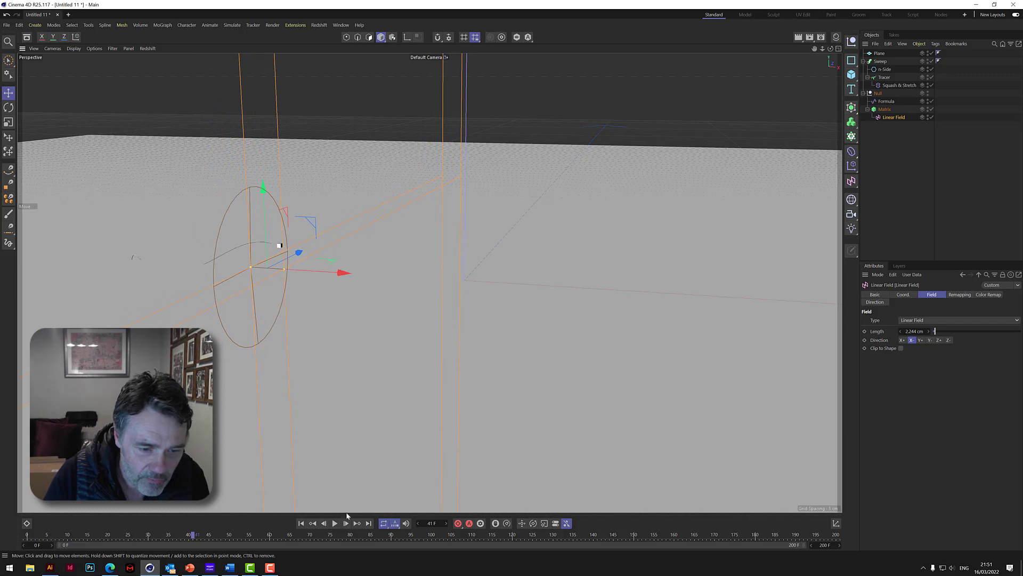
click(336, 524)
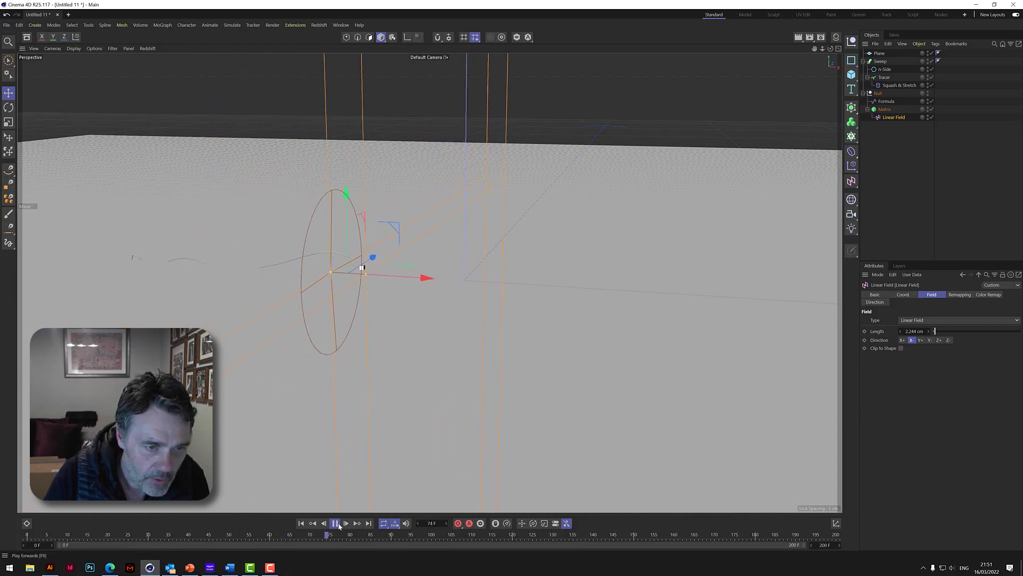
click(335, 523)
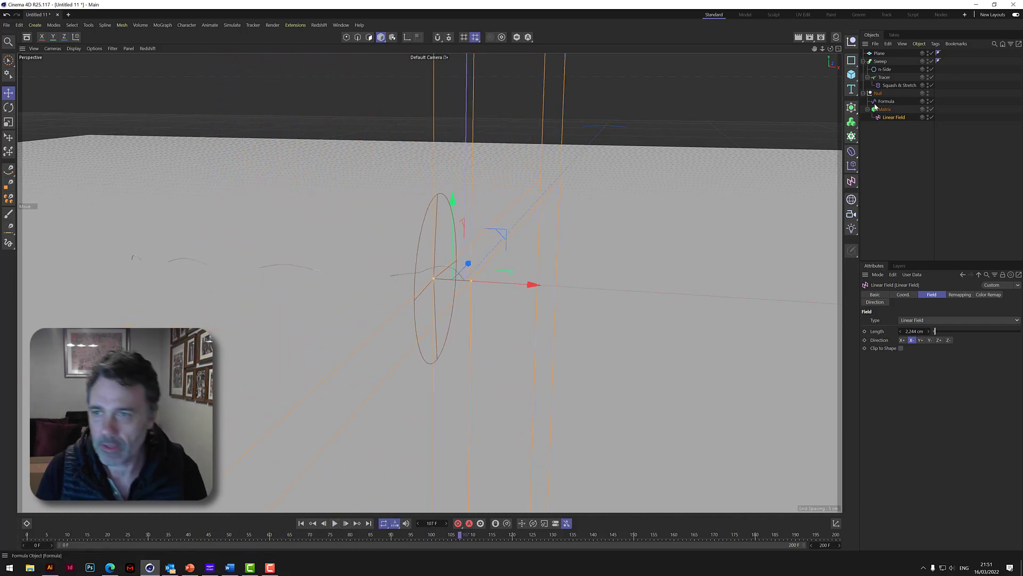
- Set the Squash & Stretch deformer's Aspect to 14%, Factor to 11%, Expand to 0% and Smooth Start to 1%
click(898, 85)
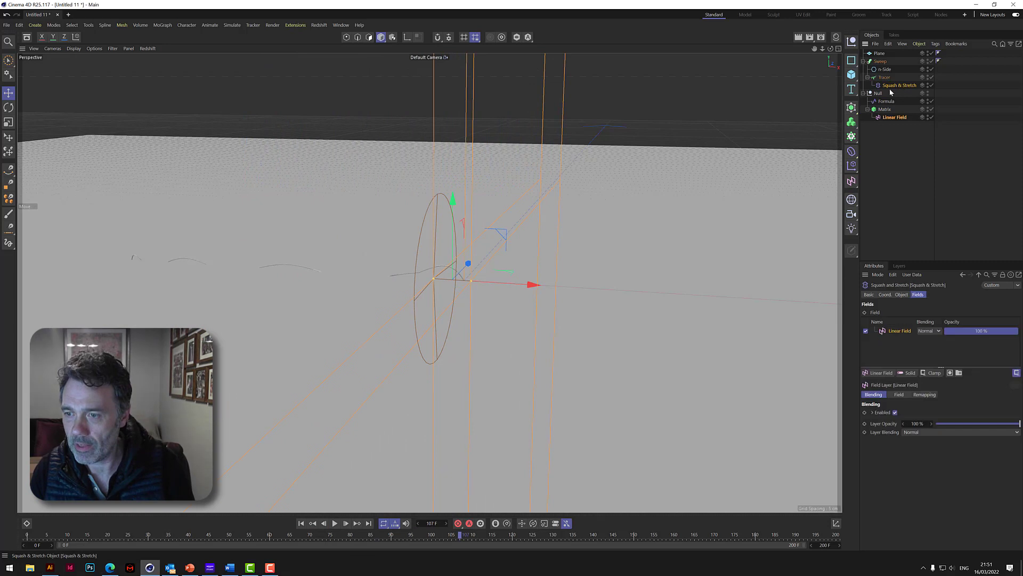
click(901, 295)
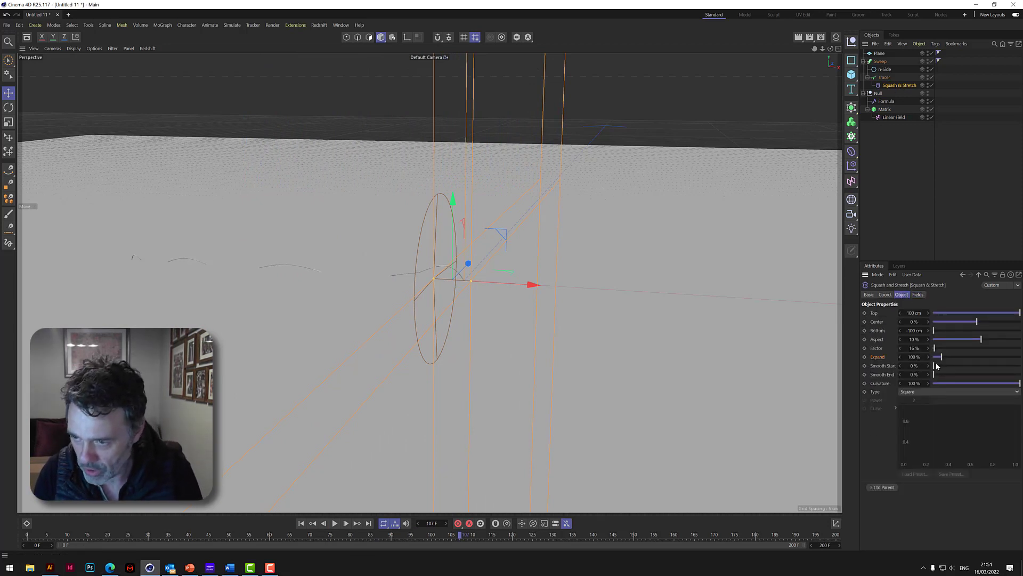
drag(936, 350, 940, 352)
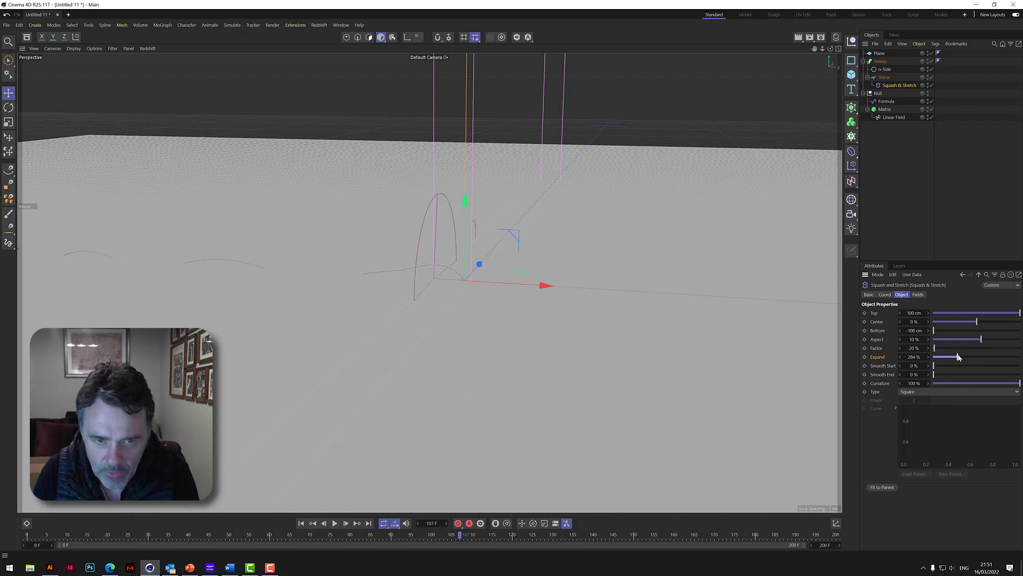
drag(958, 357, 938, 358)
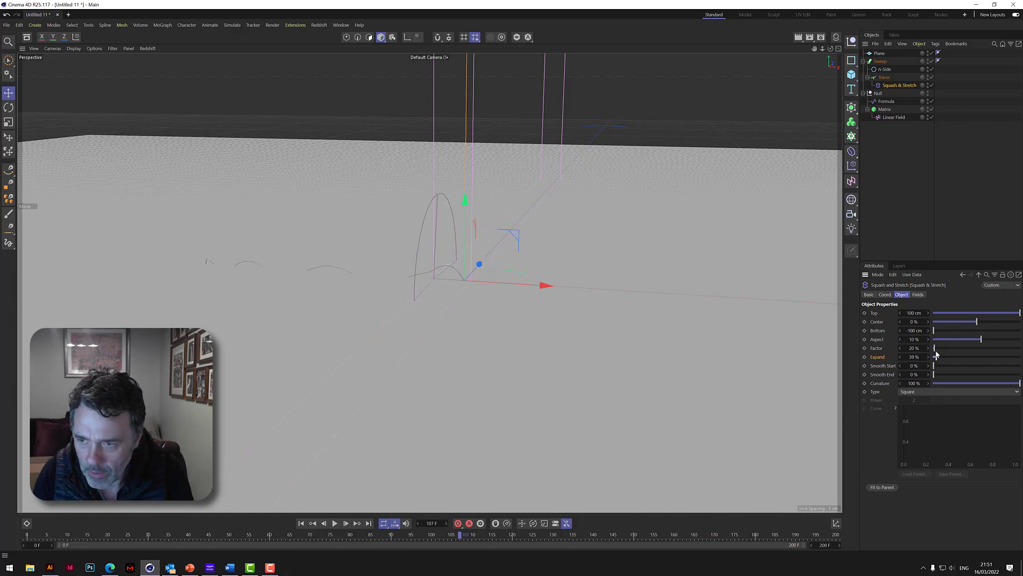
mouse_move(936, 350)
mouse_down()
mouse_move(944, 351)
mouse_move(936, 352)
mouse_up()
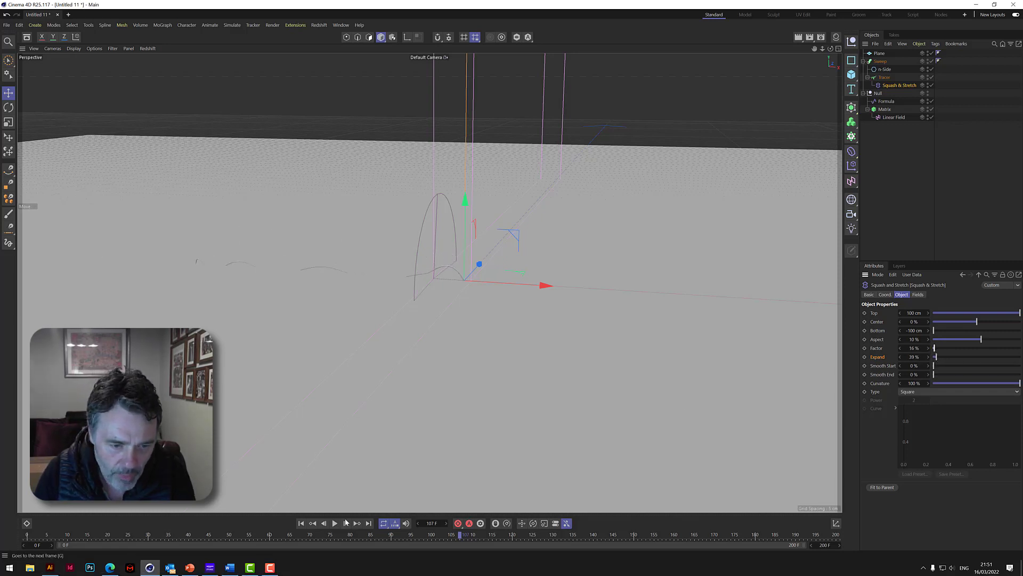
click(336, 524)
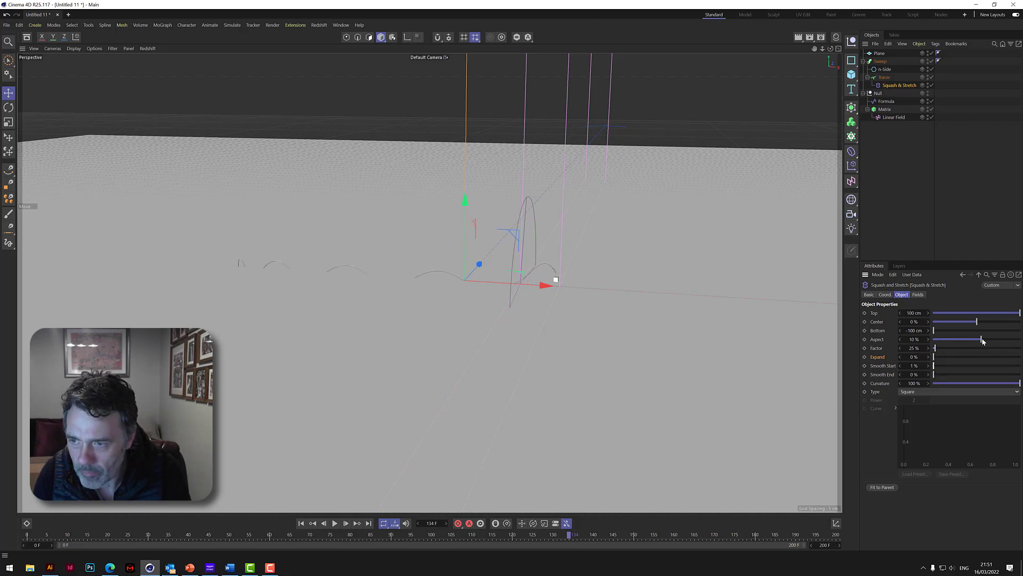
drag(974, 341, 995, 341)
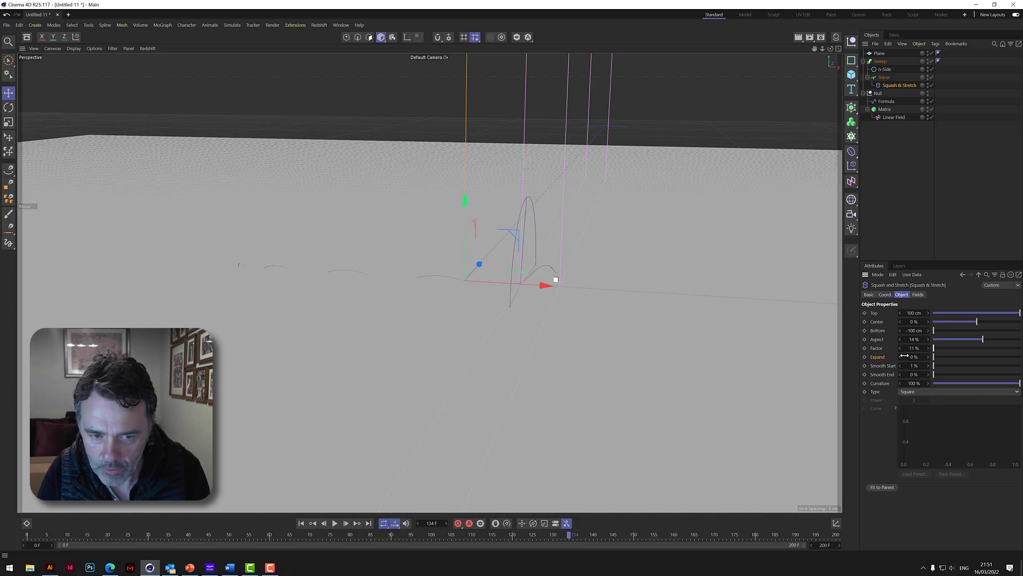
- Replay the animation from the start to check the wave with the adjusted Squash & Stretch values
click(301, 523)
click(335, 523)
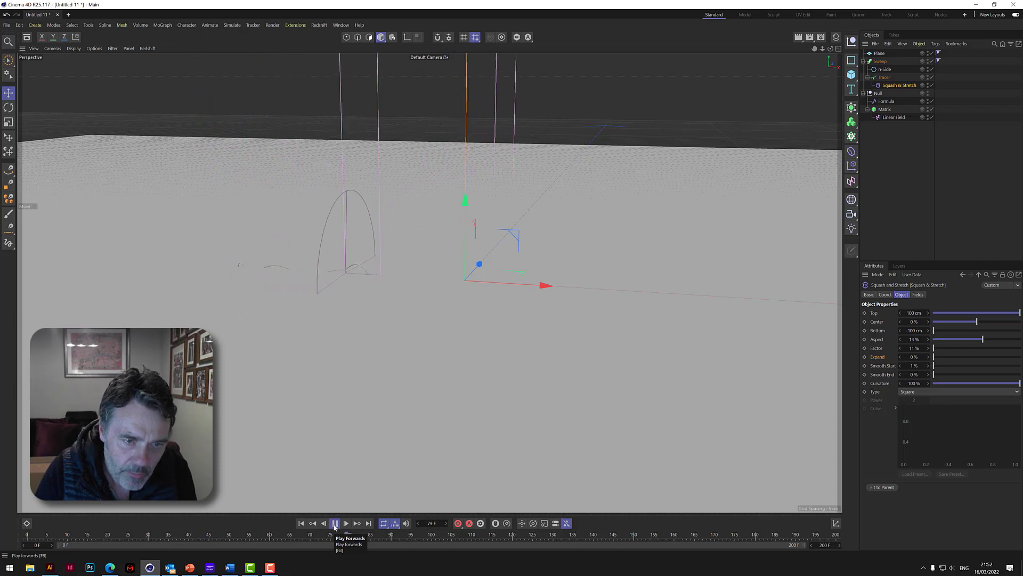
click(335, 523)
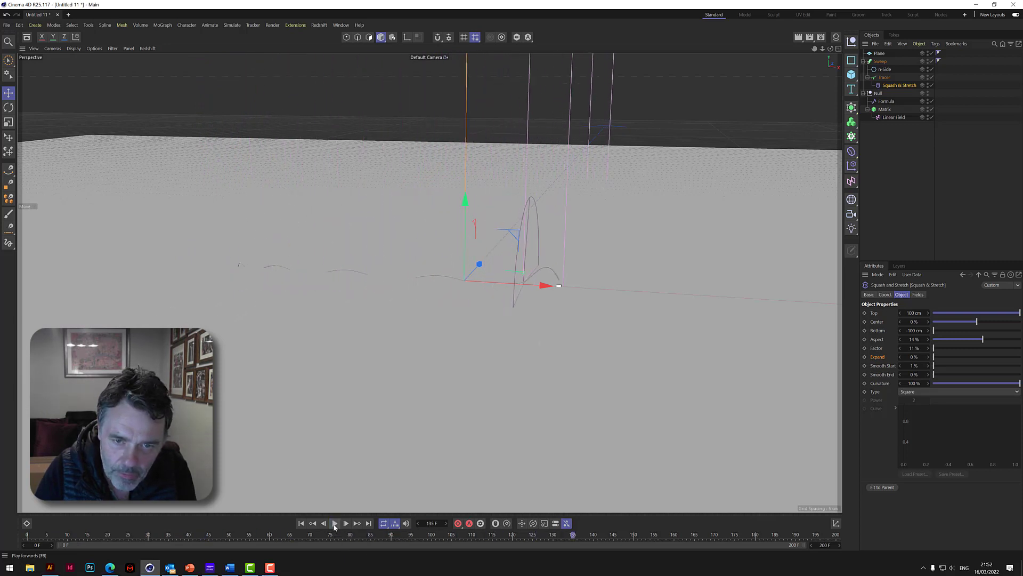
- Examine the swept line behind the moving cube from the opposite side and up close during playback
drag(830, 49, 750, 104)
scroll(448, 290, up, 8)
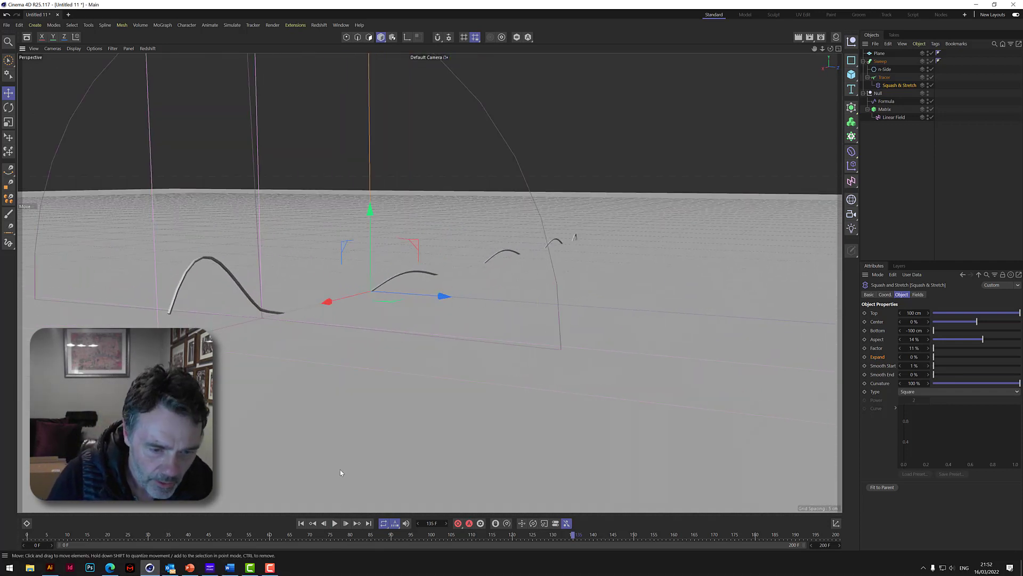
click(335, 523)
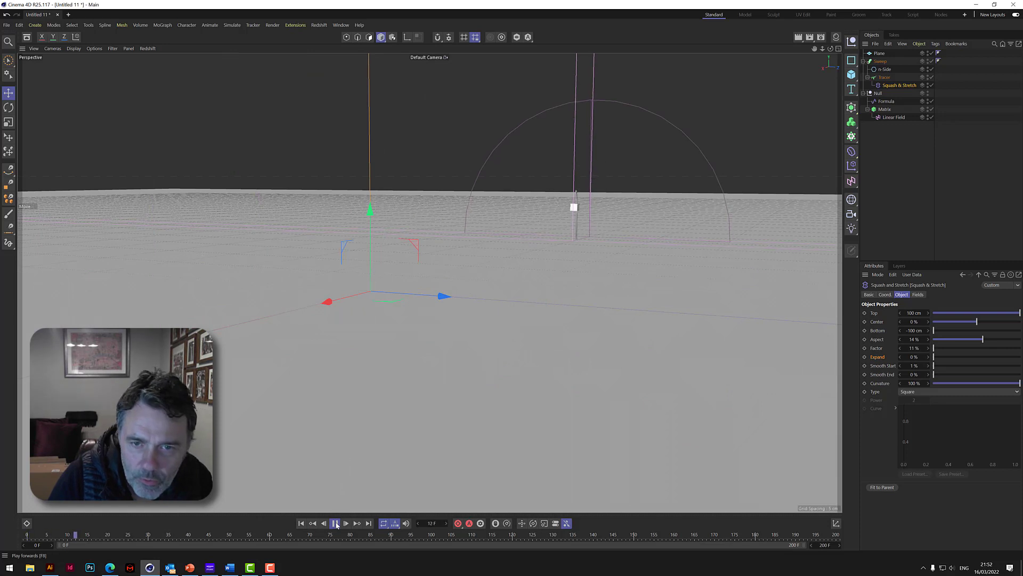
click(336, 523)
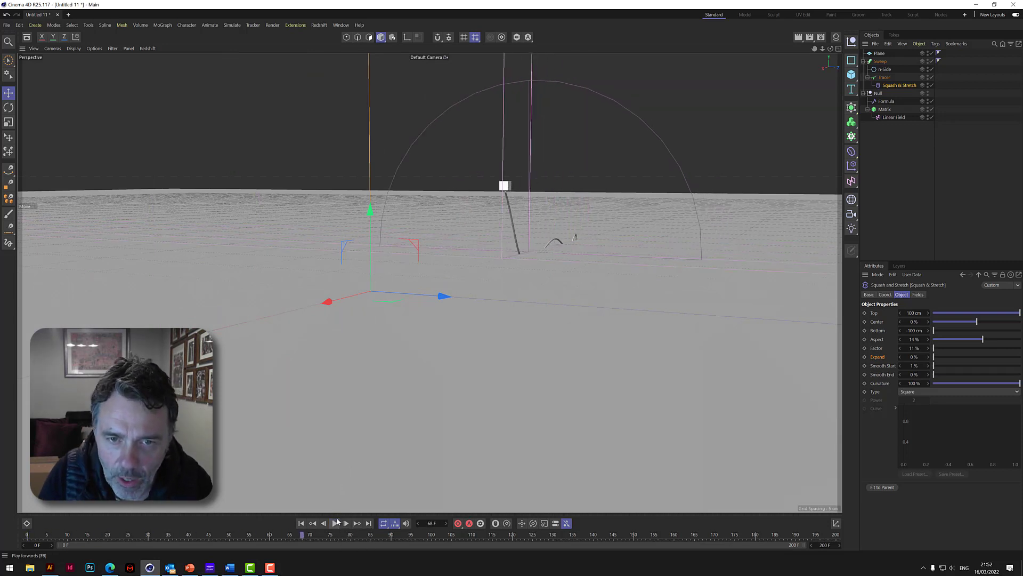
scroll(496, 212, up, 5)
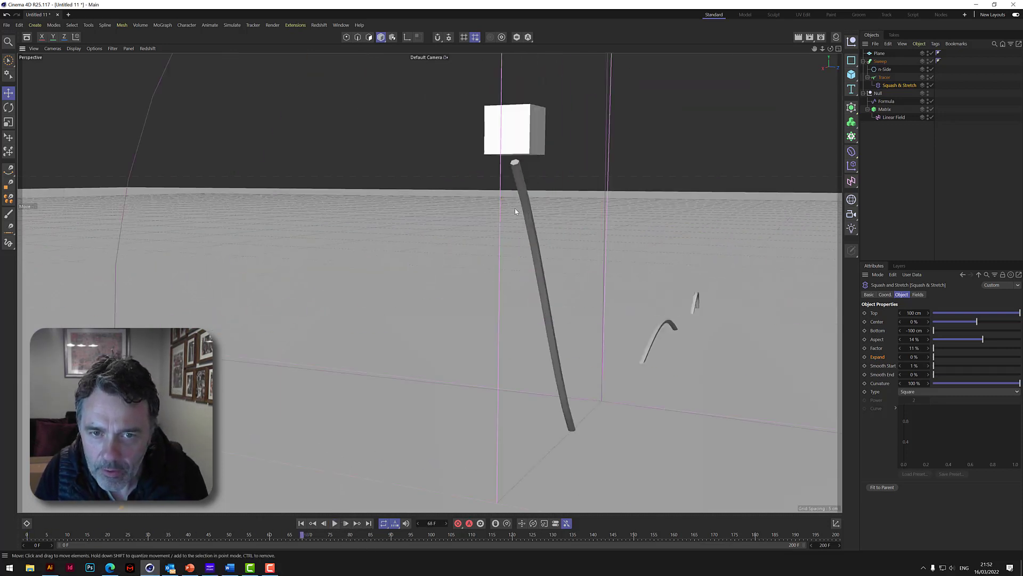
scroll(520, 198, down, 2)
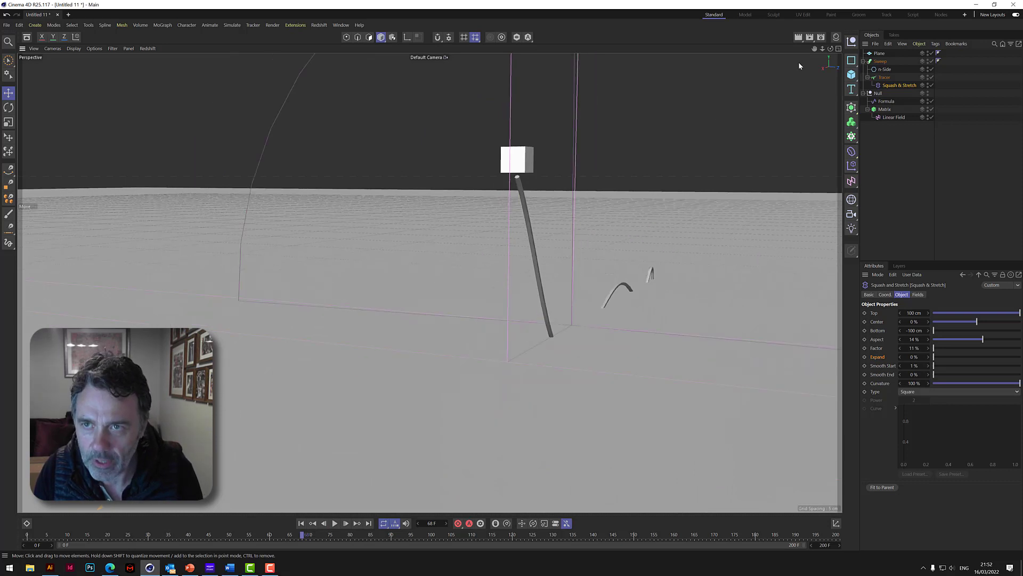
drag(822, 48, 430, 282)
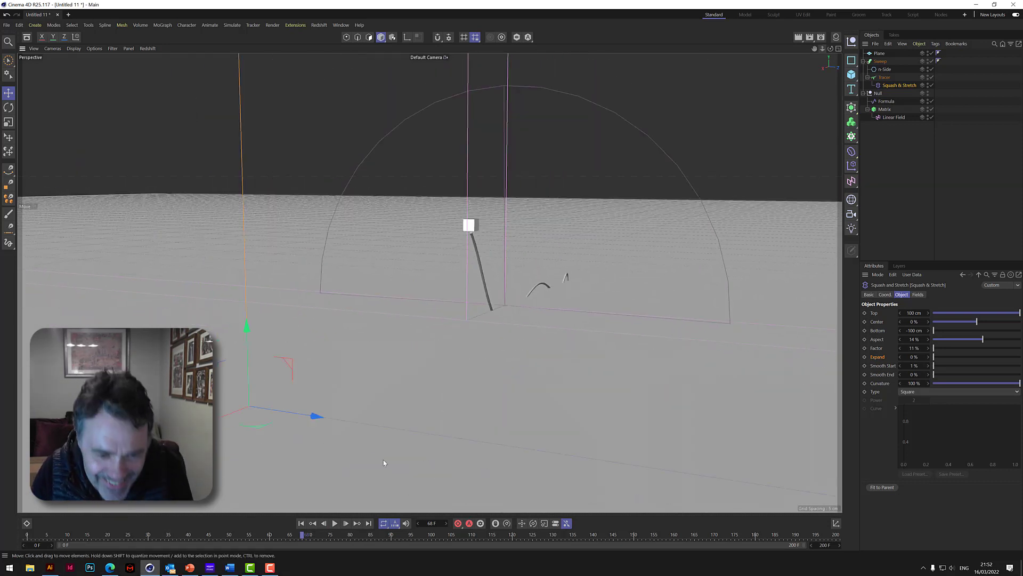
click(335, 524)
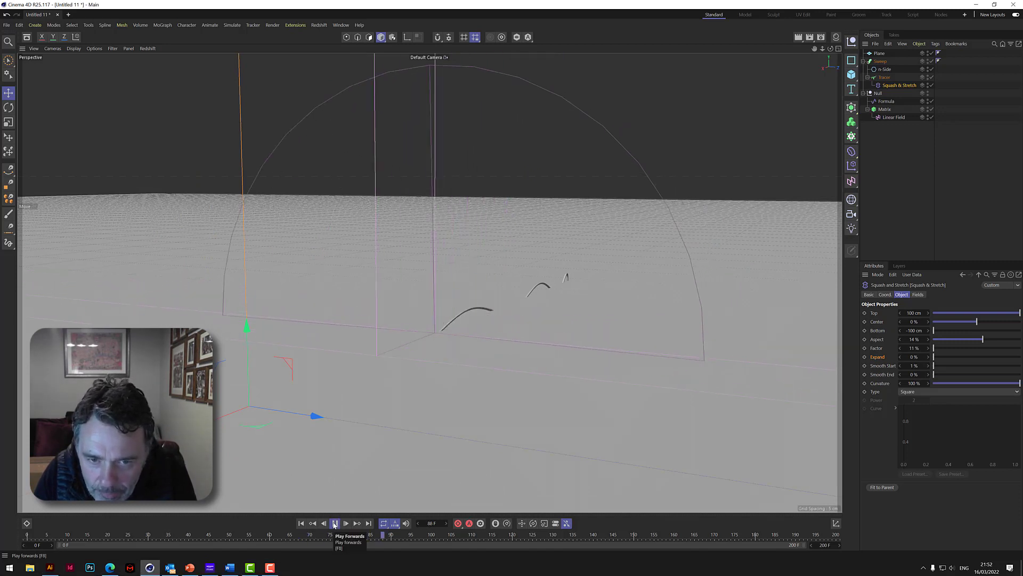
click(334, 523)
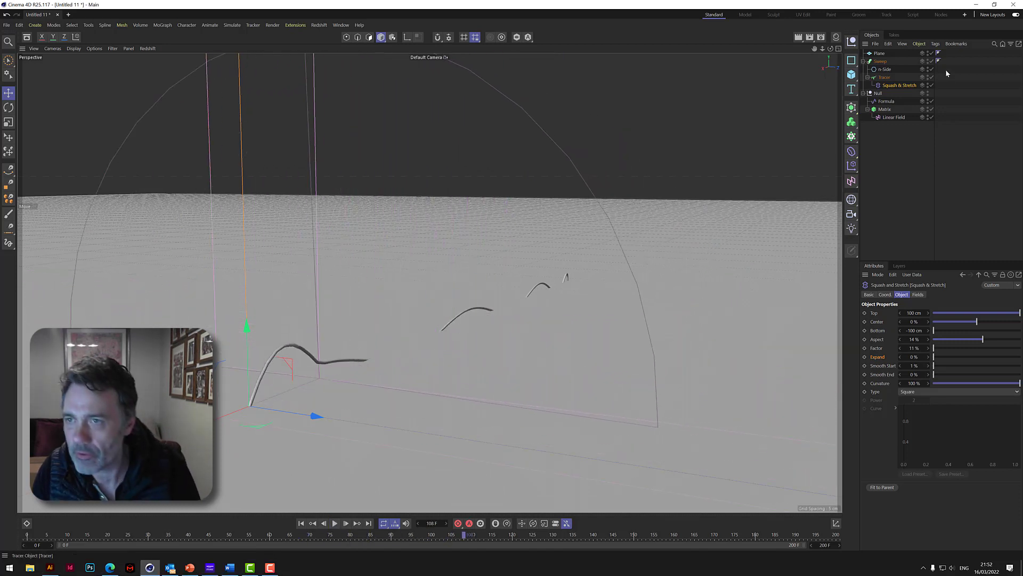
- Lower the Squash & Stretch deformer's Factor to 3%
click(900, 348)
click(900, 349)
click(900, 348)
click(900, 348)
click(900, 349)
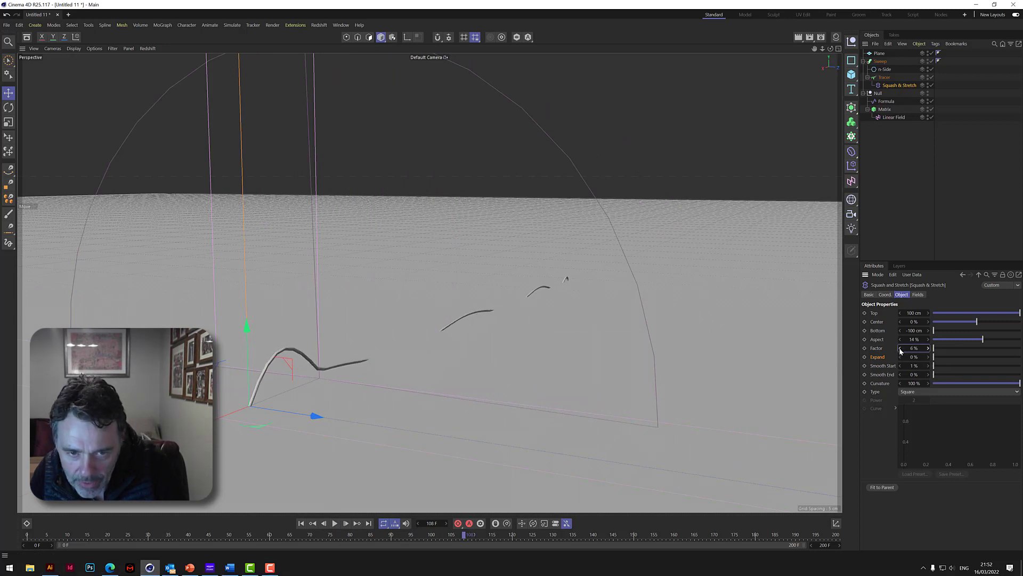
click(900, 349)
click(900, 348)
click(900, 348)
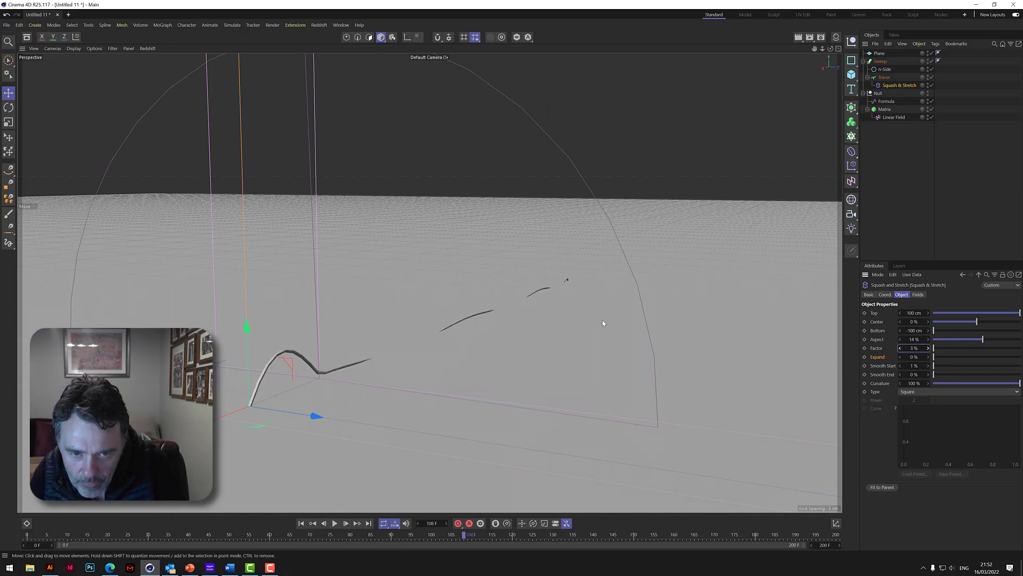
- Replay the animation from the start to check how flat the trailing line lies with the lower Factor
click(301, 523)
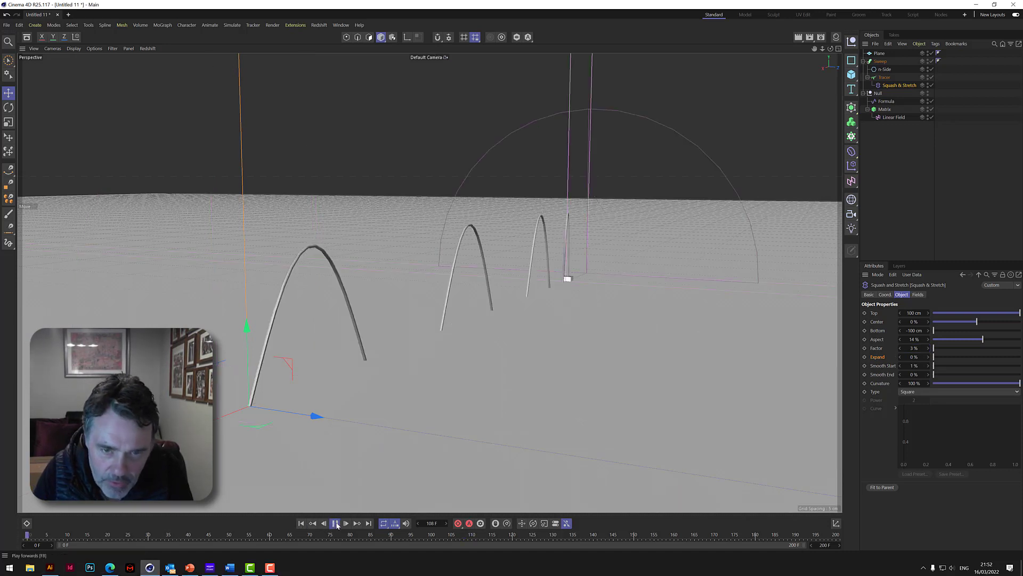
click(335, 523)
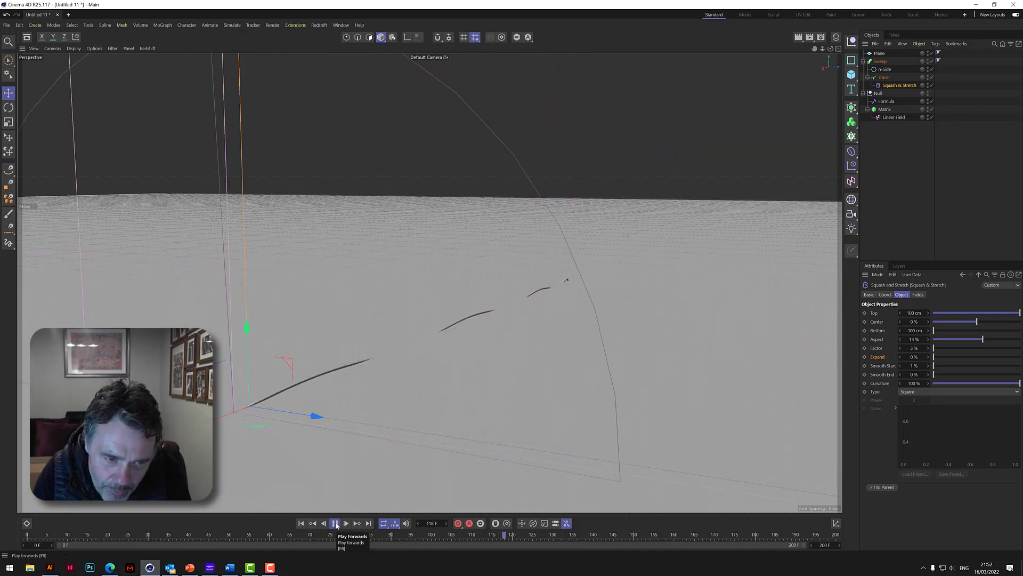
click(335, 523)
- Examine the flattened line segments on the floor from several distances and angles, and select the Plane
scroll(430, 282, down, 5)
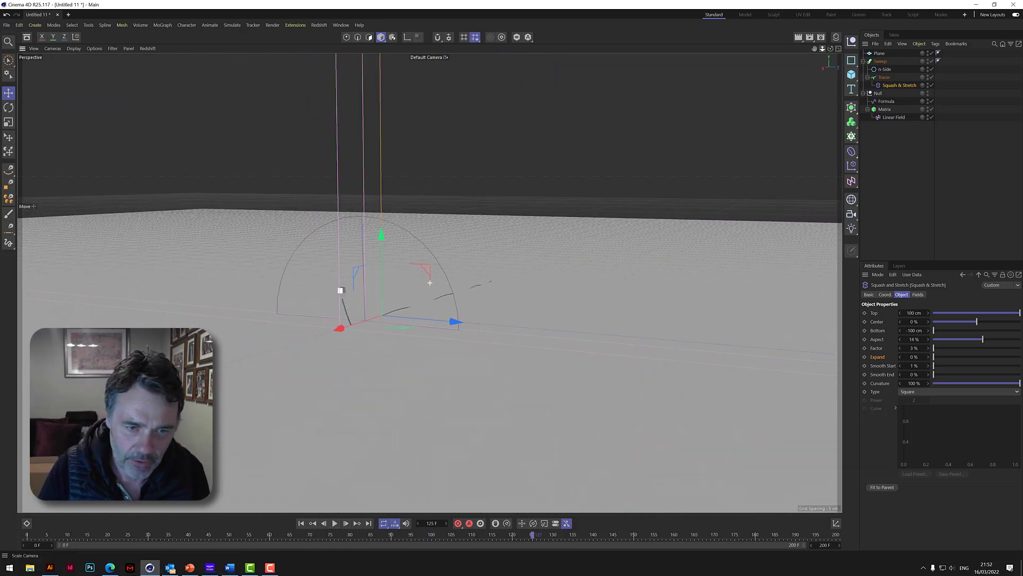
alt+drag(429, 283, 429, 282)
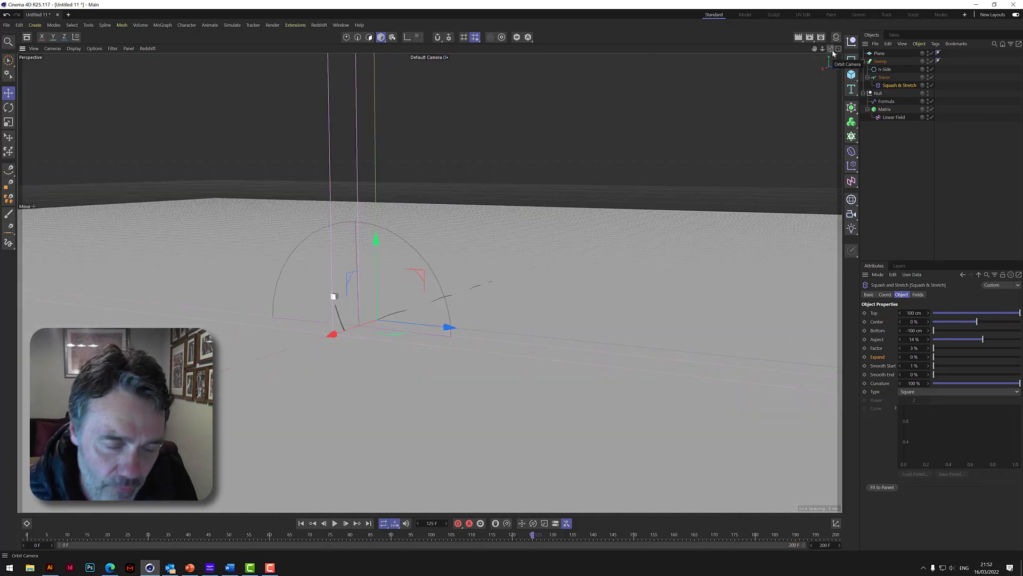
alt+drag(394, 328, 443, 304)
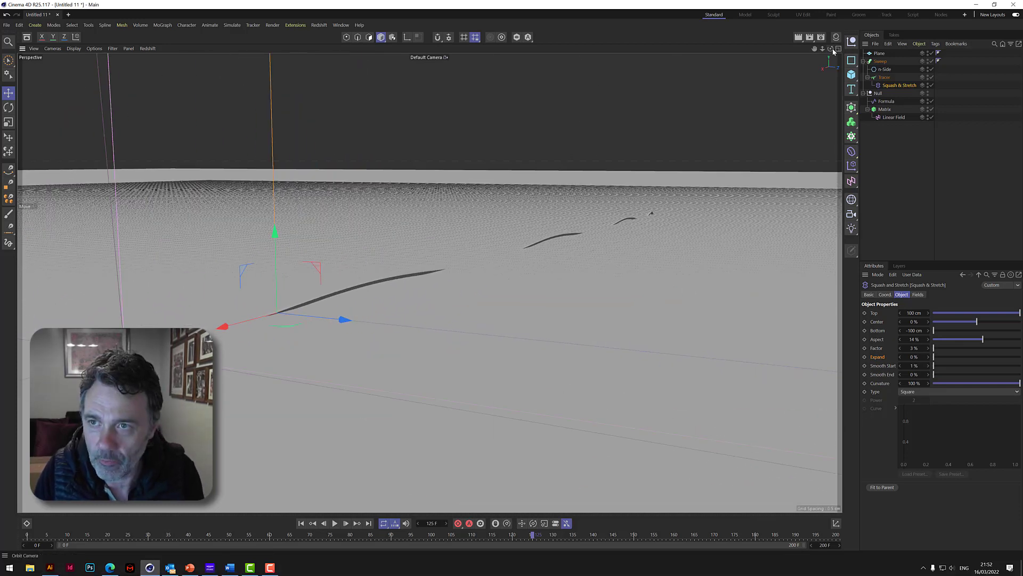
drag(831, 49, 778, 59)
drag(430, 283, 427, 283)
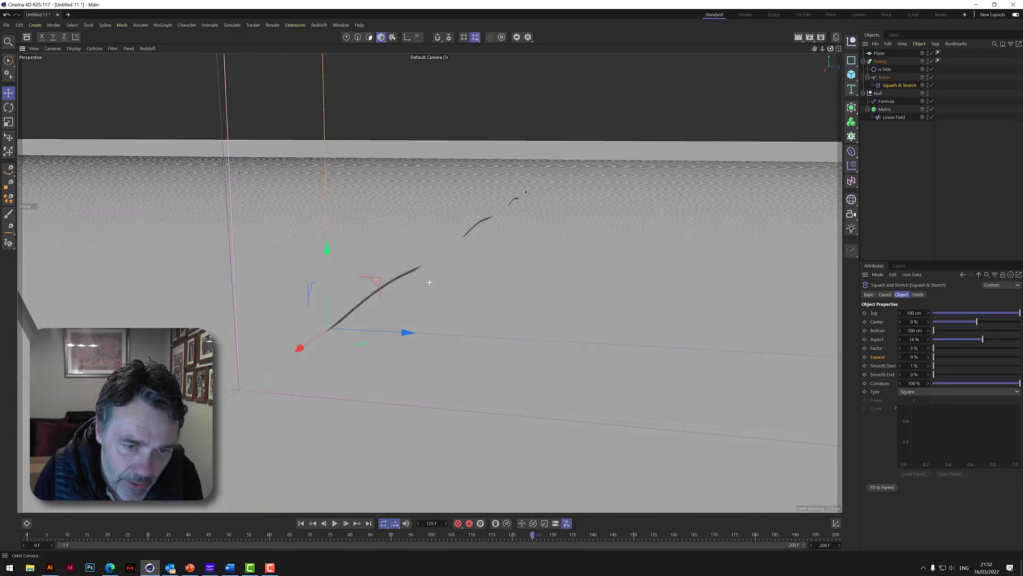
click(644, 225)
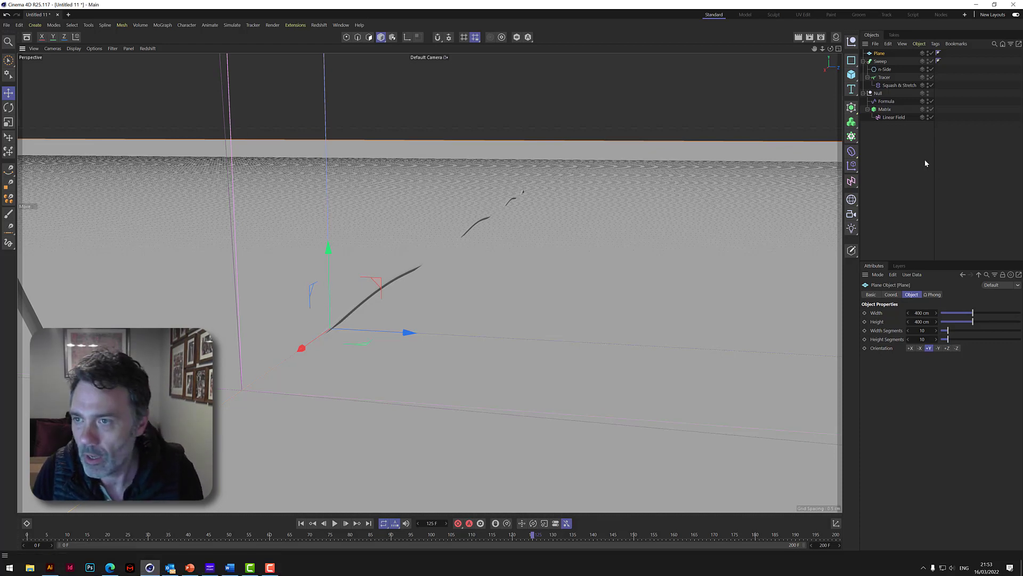
- Add a Collision deformer and make it a child of the Plane
click(895, 151)
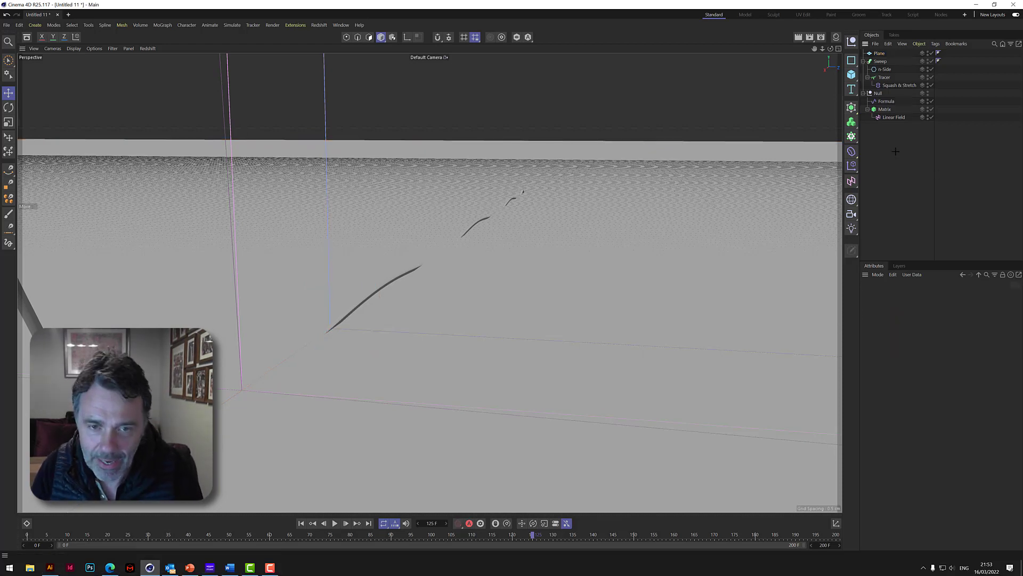
click(736, 21)
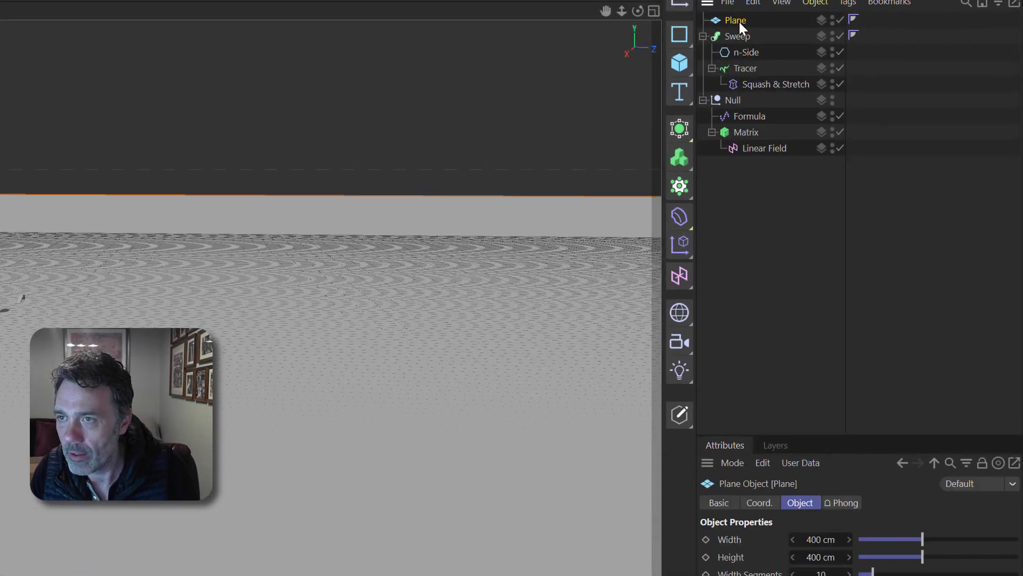
click(681, 219)
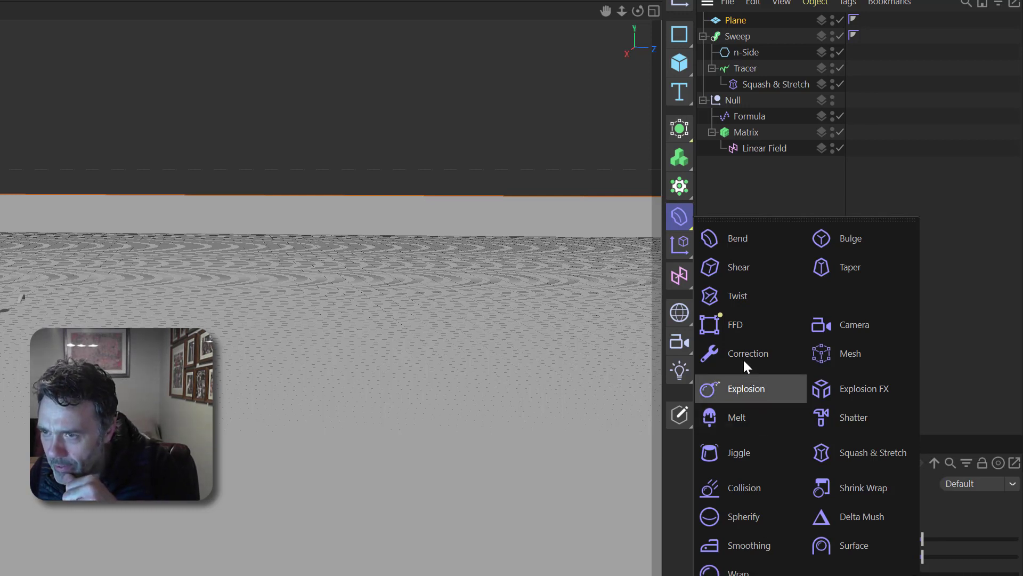
click(727, 487)
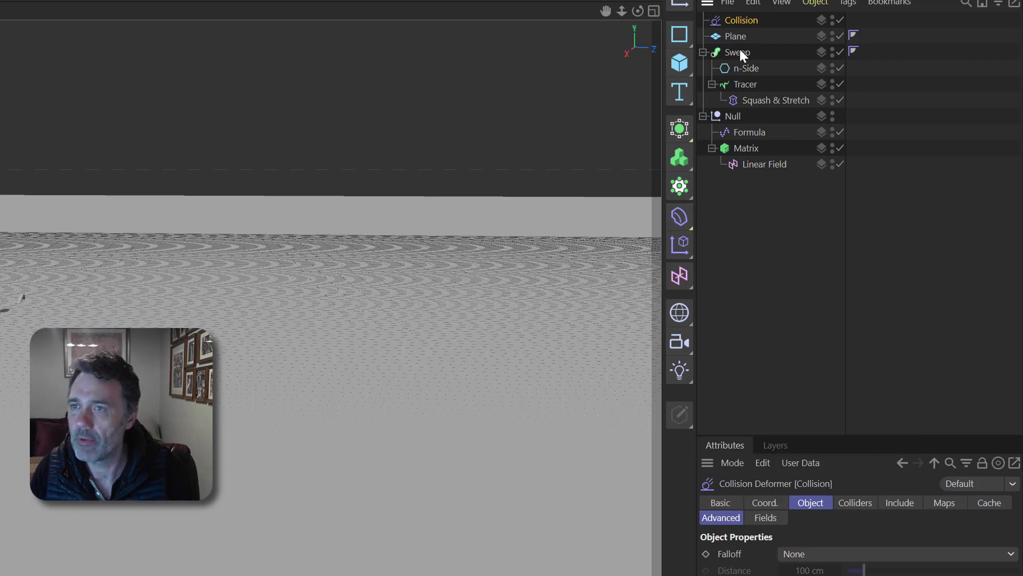
drag(738, 24, 745, 42)
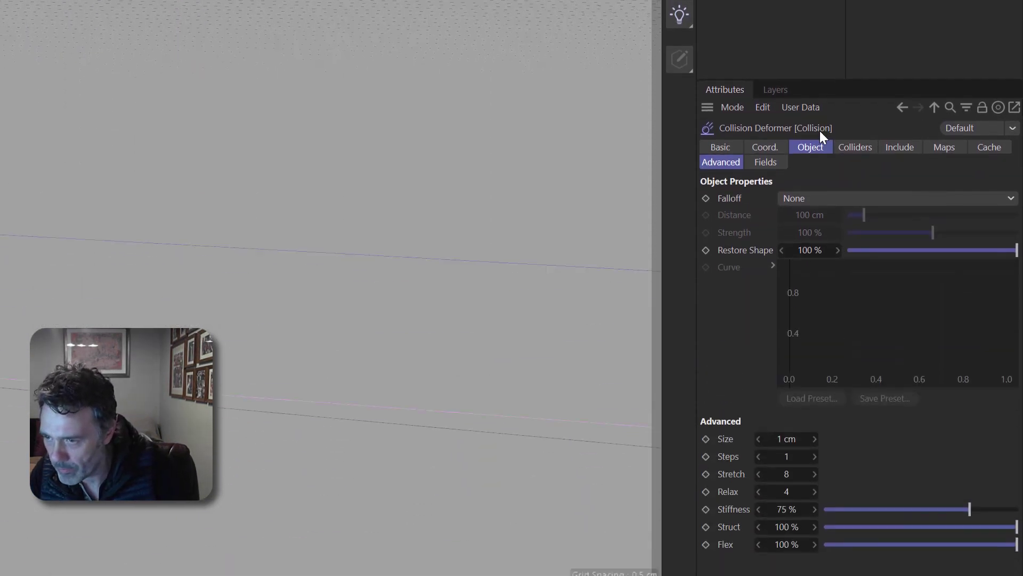
- Assign the Sweep as the Collision deformer's collider object, leaving the solver on Intersect
click(850, 148)
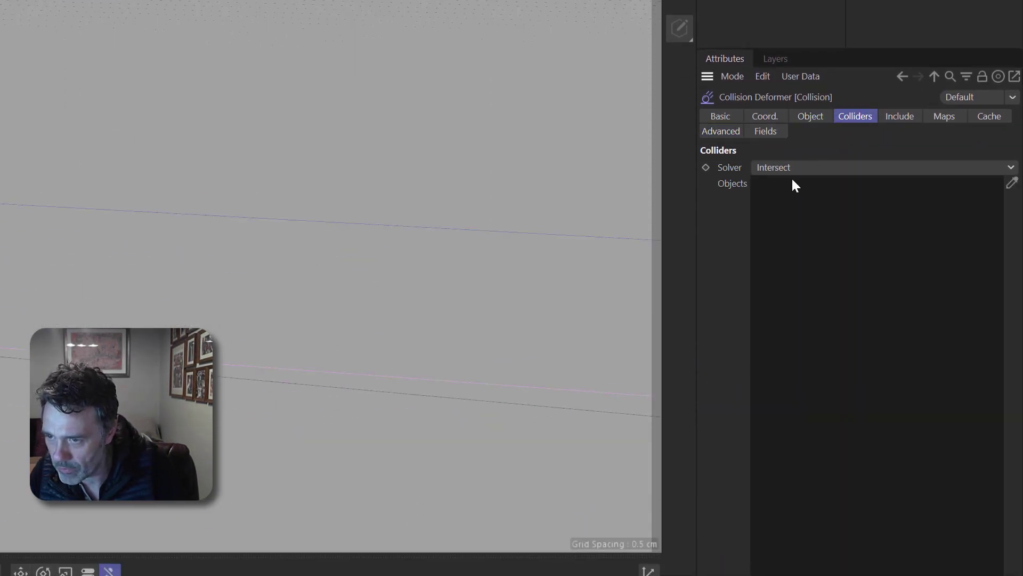
drag(777, 53, 782, 208)
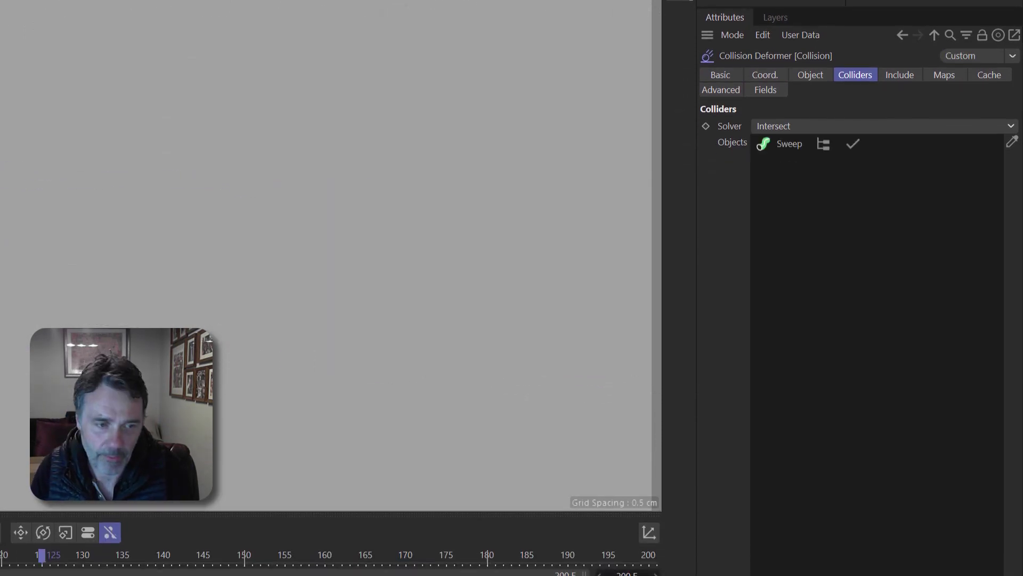
scroll(325, 256, down, 10)
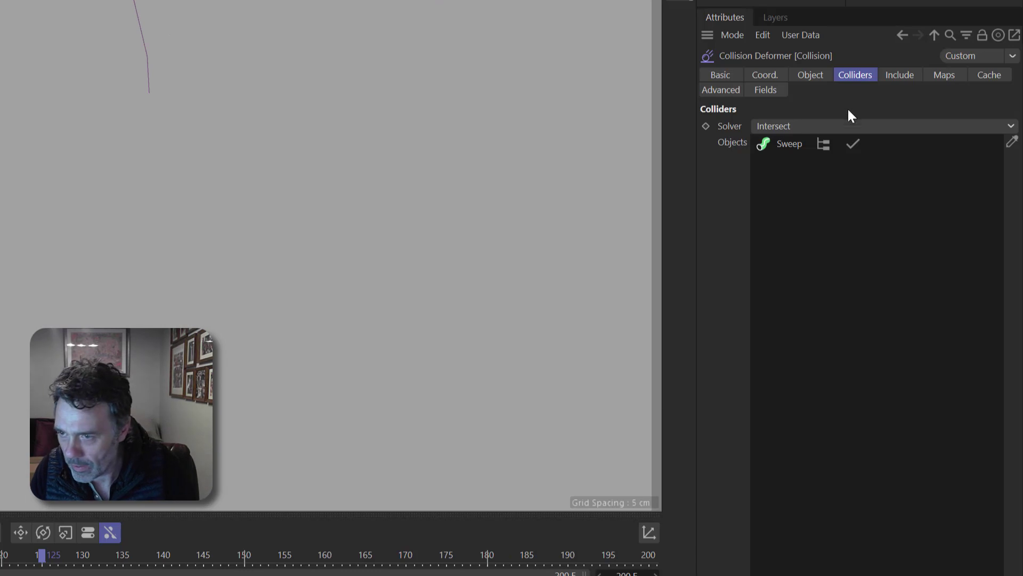
- Set the Collision deformer's advanced Size to 0.2 cm, Steps to 5 and Stretch to 16
click(719, 90)
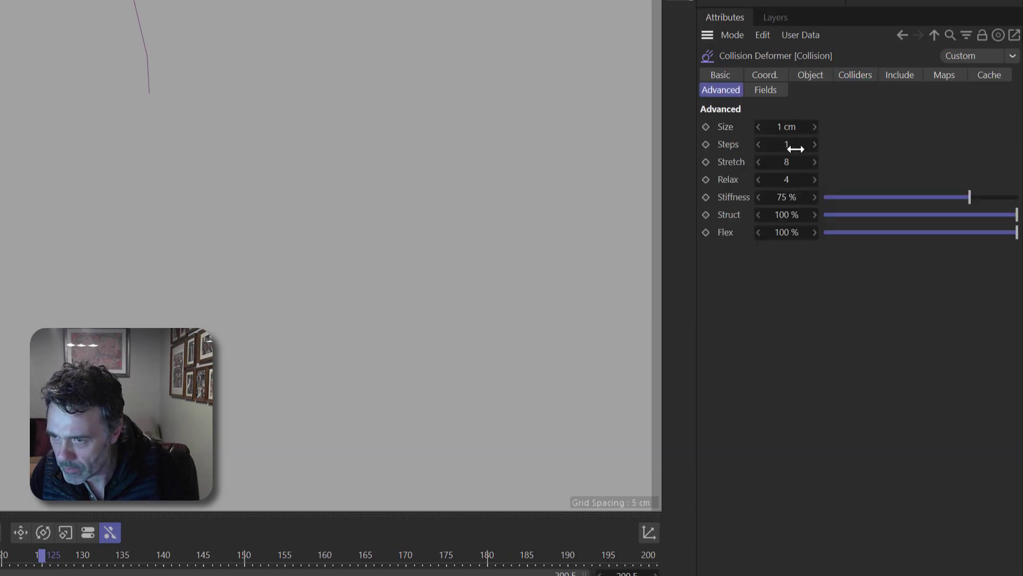
click(791, 128)
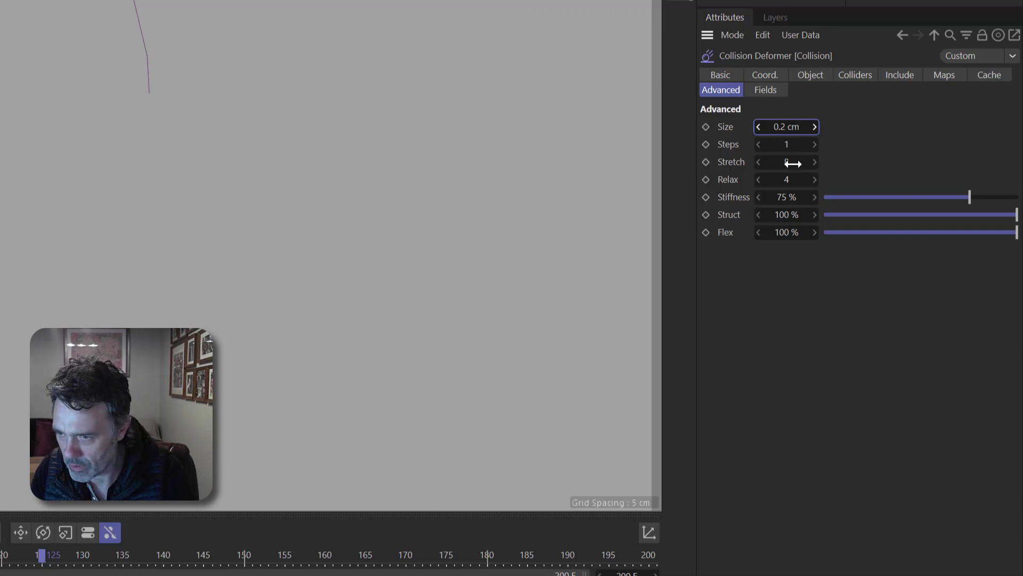
click(789, 144)
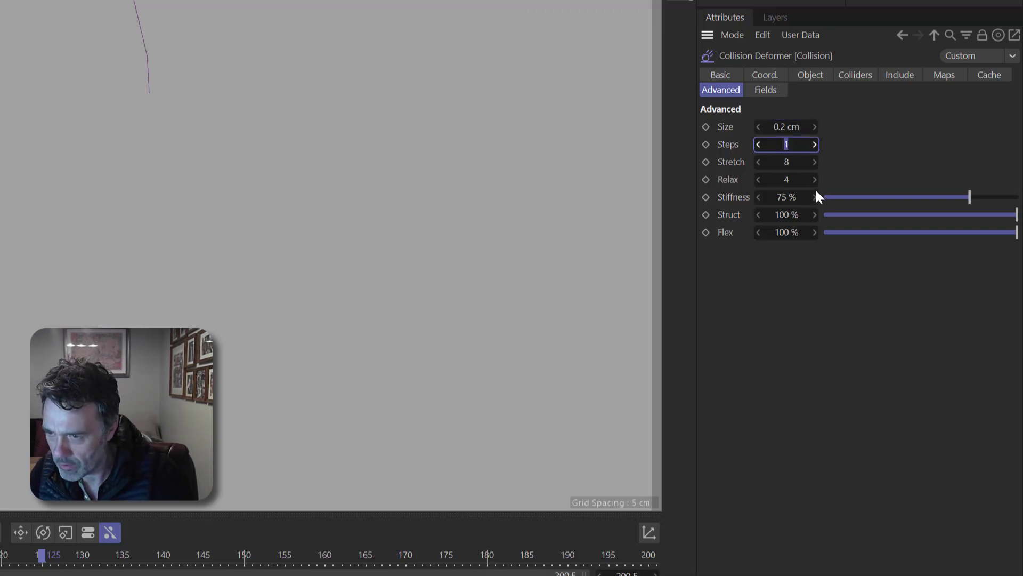
text(5)
key(Tab)
text(1)
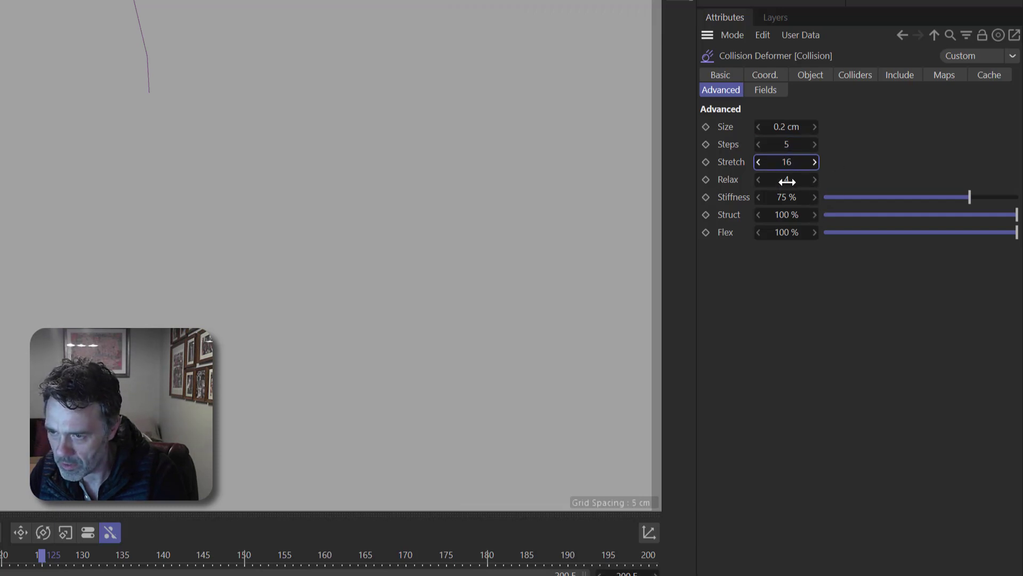
- Set the Collision deformer's Stiffness to 50%, Struct to 10% and Flex to 10%
click(793, 197)
text(50)
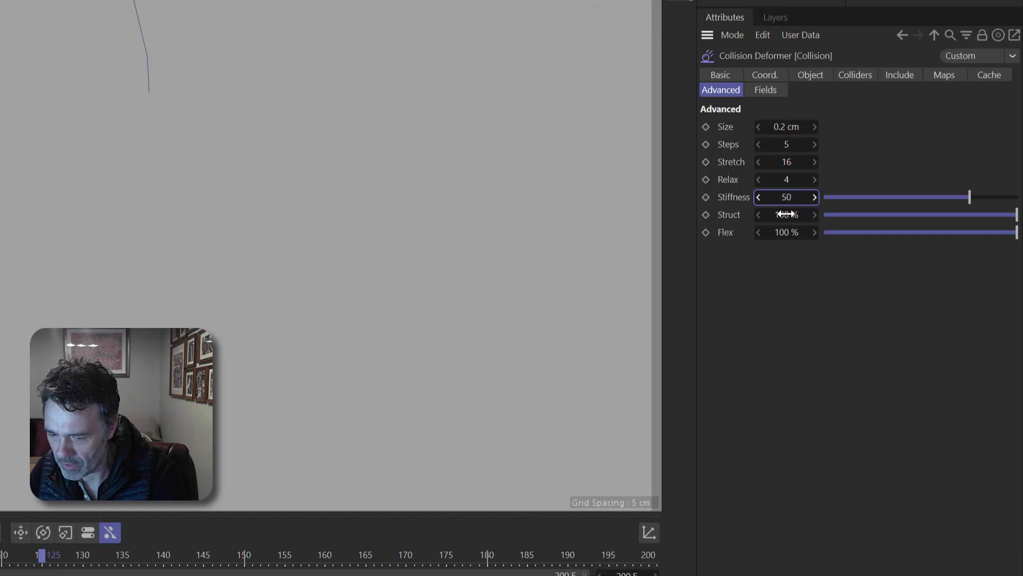
click(786, 214)
text(10)
key(Tab)
text(10)
key(Return)
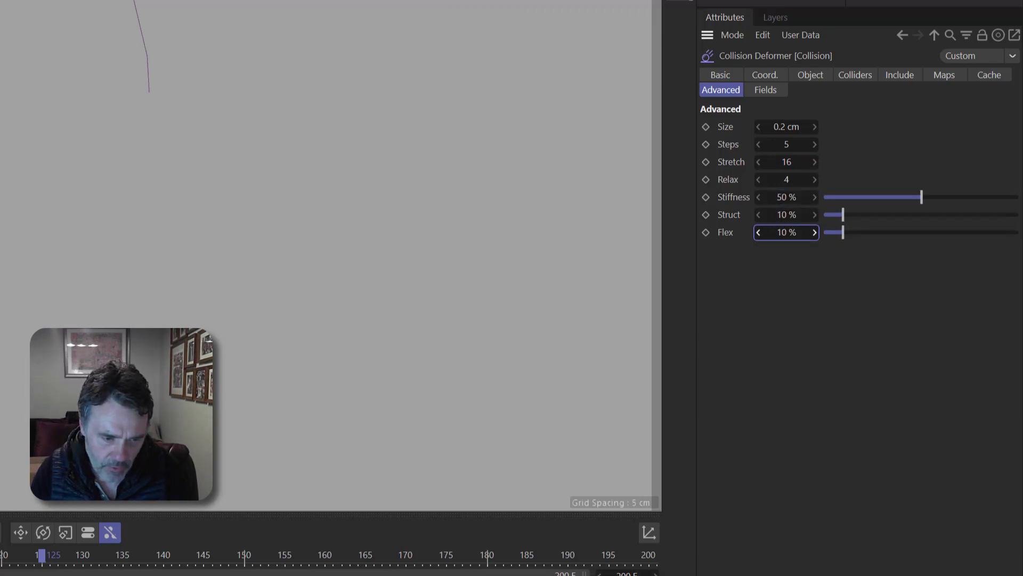
- Play part of the animation to check the collision, and switch the viewport to shading with mesh lines
click(336, 523)
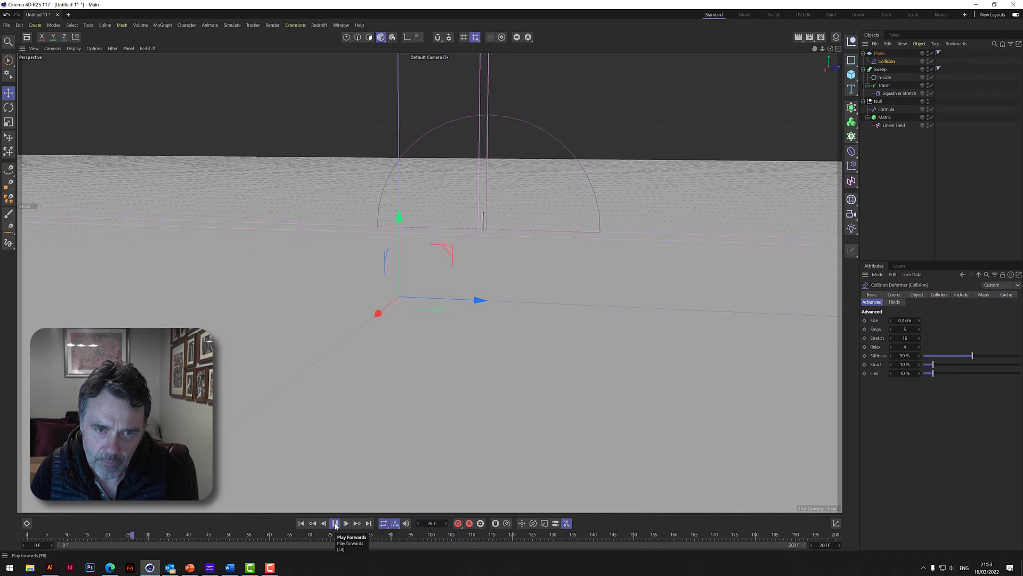
click(335, 523)
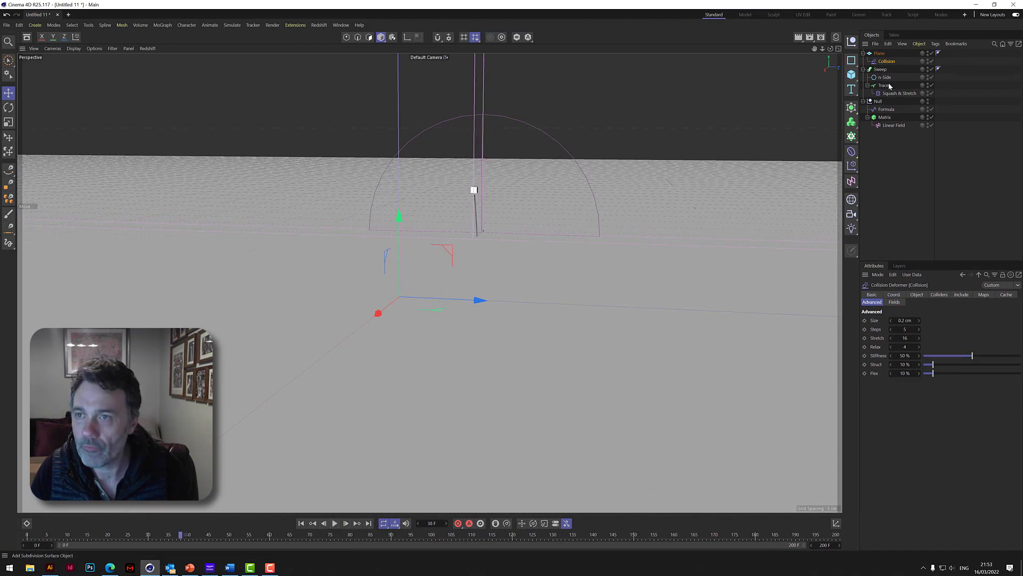
click(95, 49)
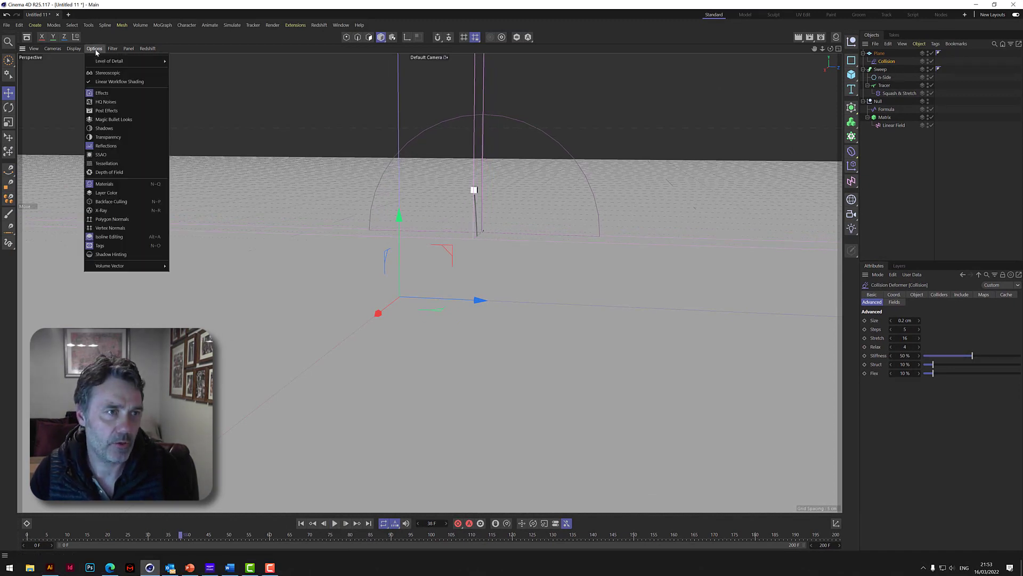
click(88, 68)
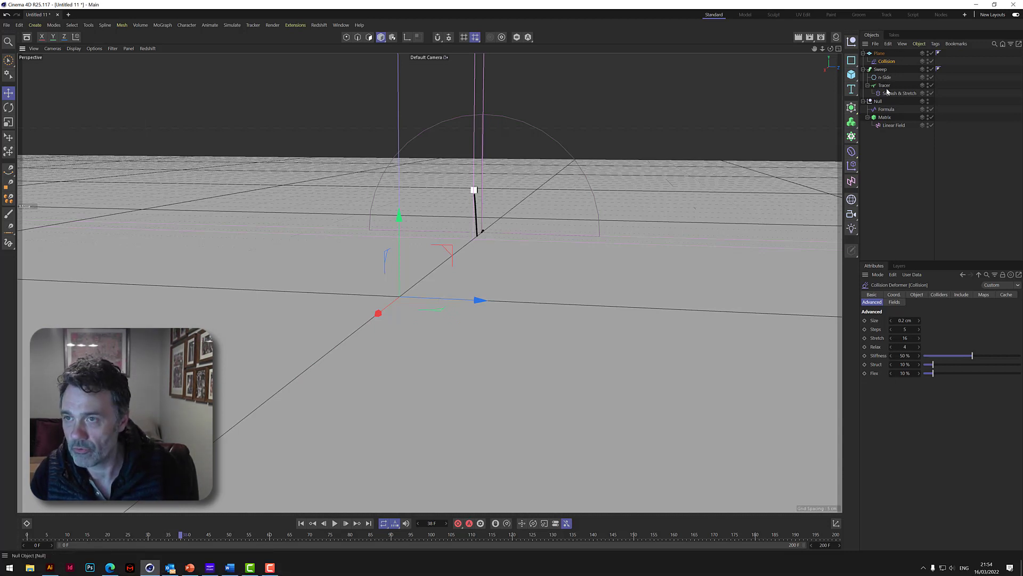
- Set the Plane's Width Segments and Height Segments to 200
click(880, 54)
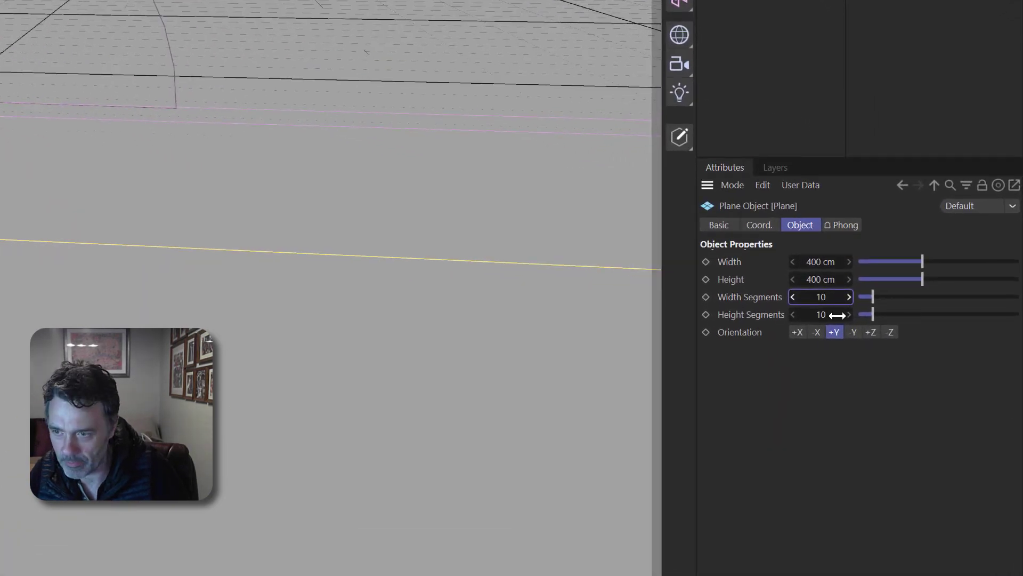
drag(823, 299, 829, 297)
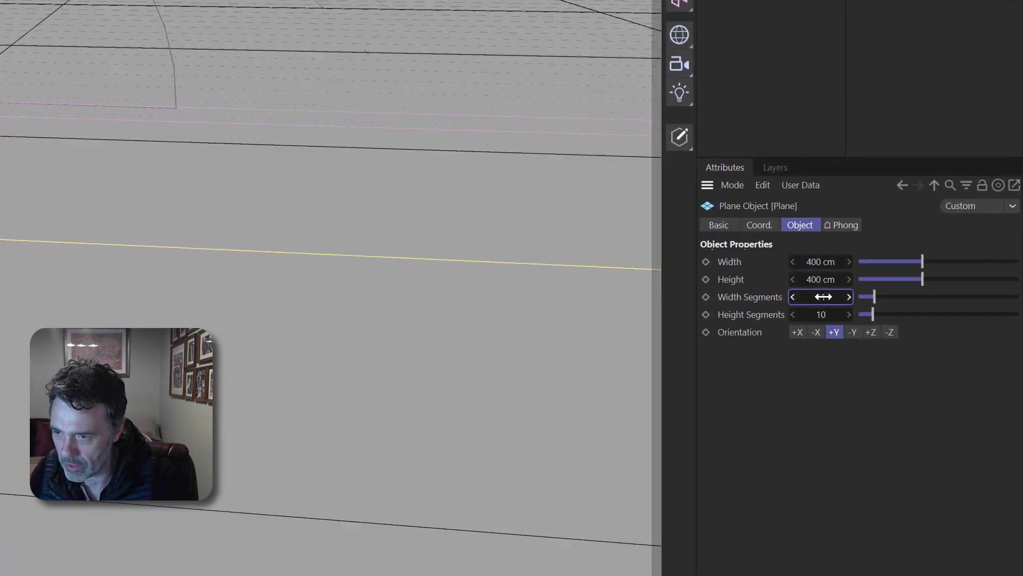
text(200)
key(Tab)
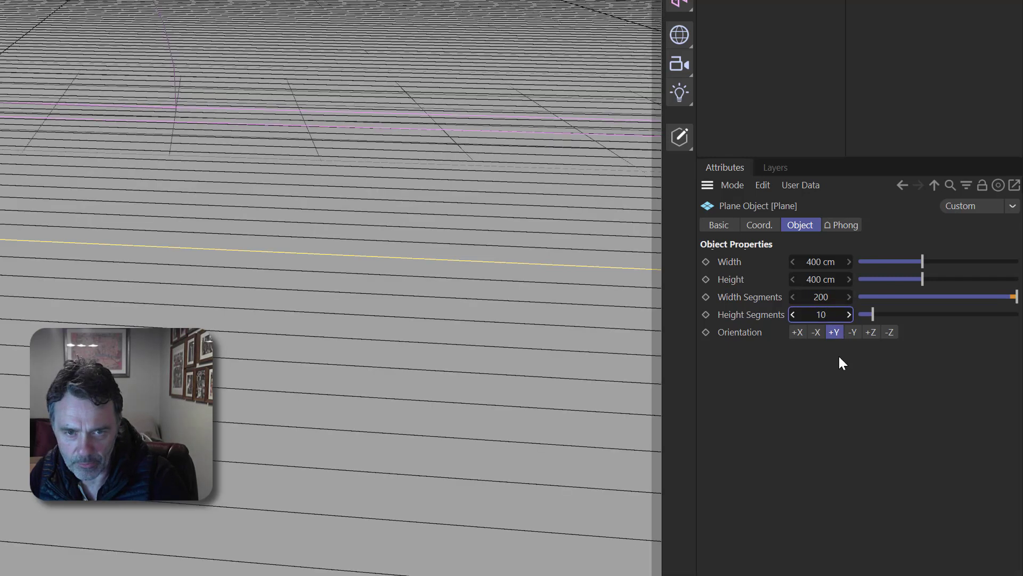
text(20)
key(shift+End)
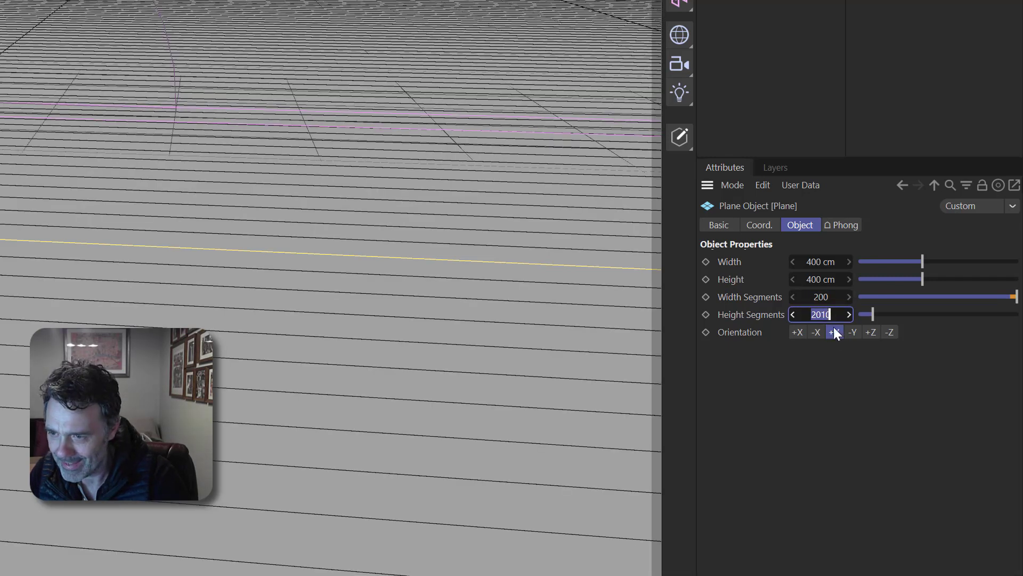
key(Delete)
text(0)
key(Return)
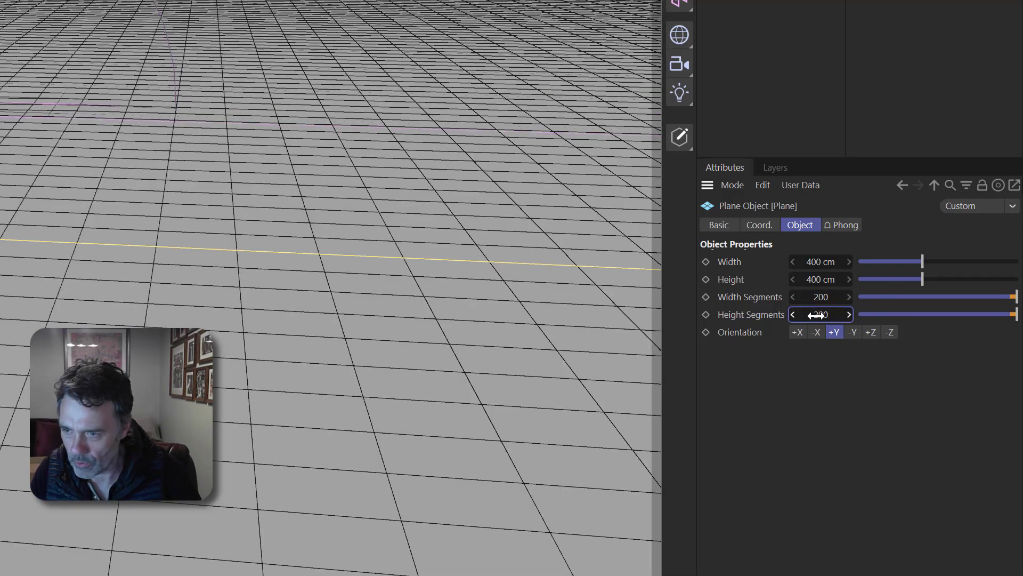
- Raise the Plane's Width Segments and Height Segments to 400
click(824, 296)
text(400)
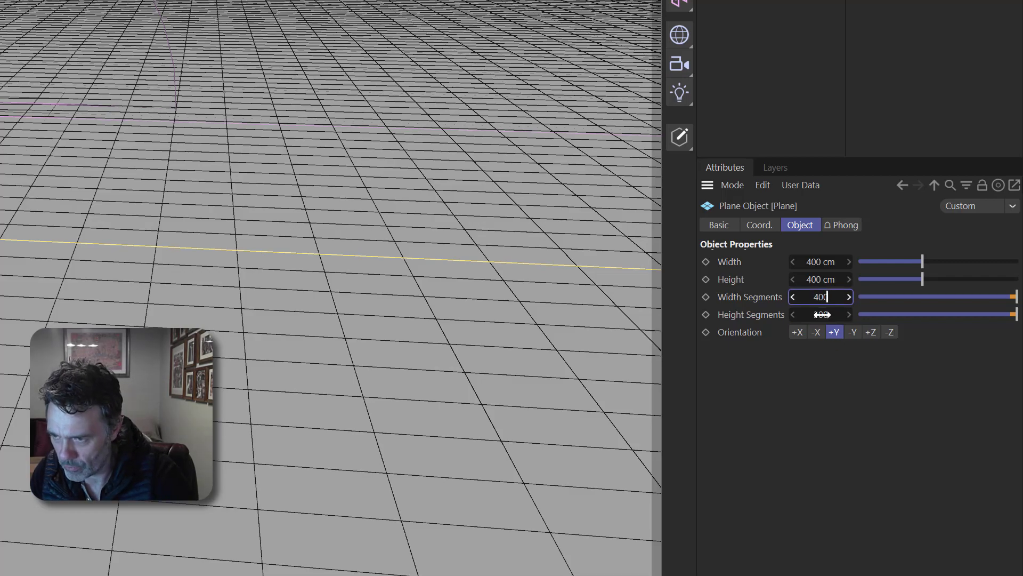
key(Tab)
text(400)
key(Return)
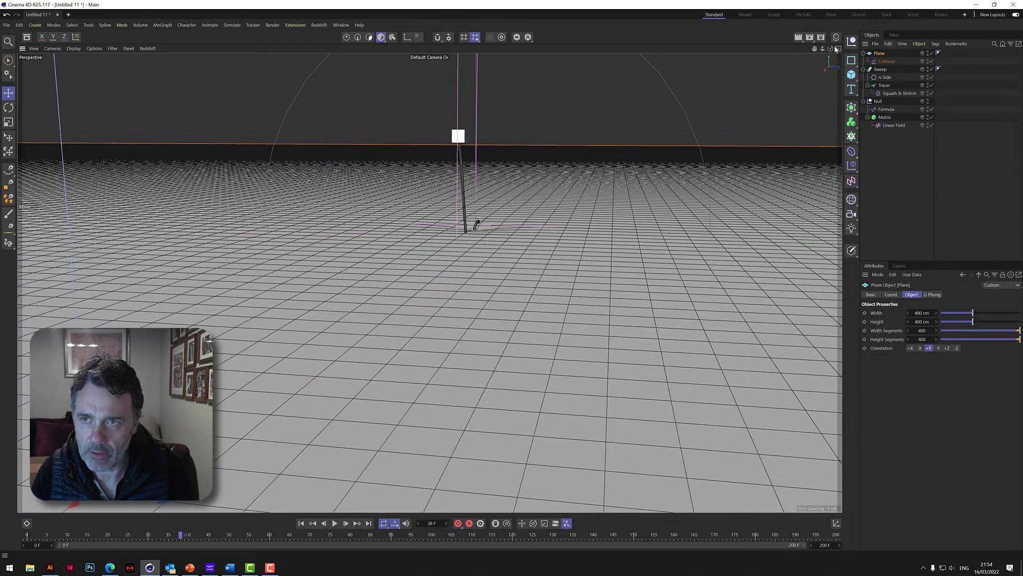
- Play the animation and examine from several angles how the Plane's mesh deforms around the swept line
drag(829, 51, 704, 146)
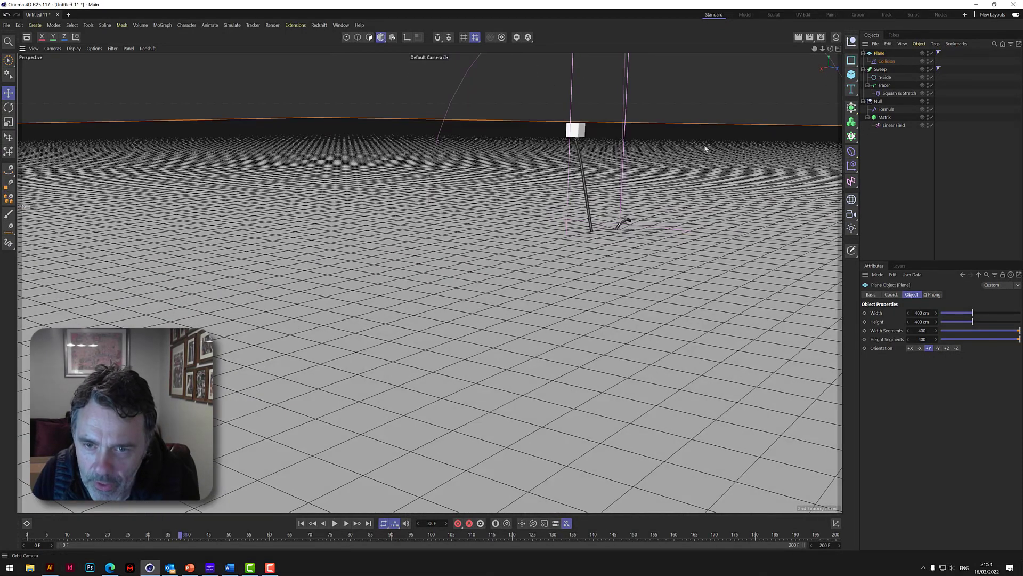
click(336, 524)
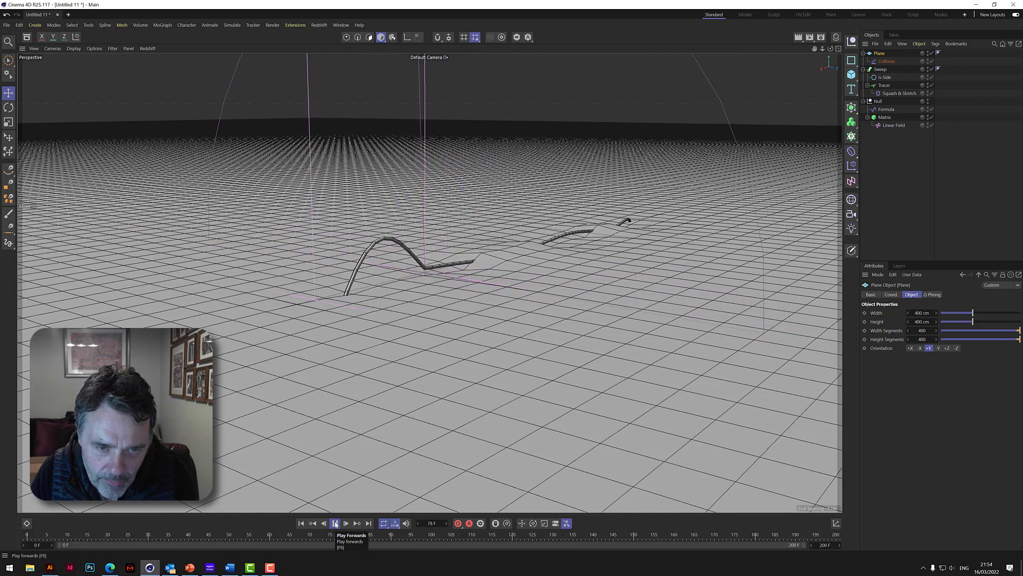
click(335, 524)
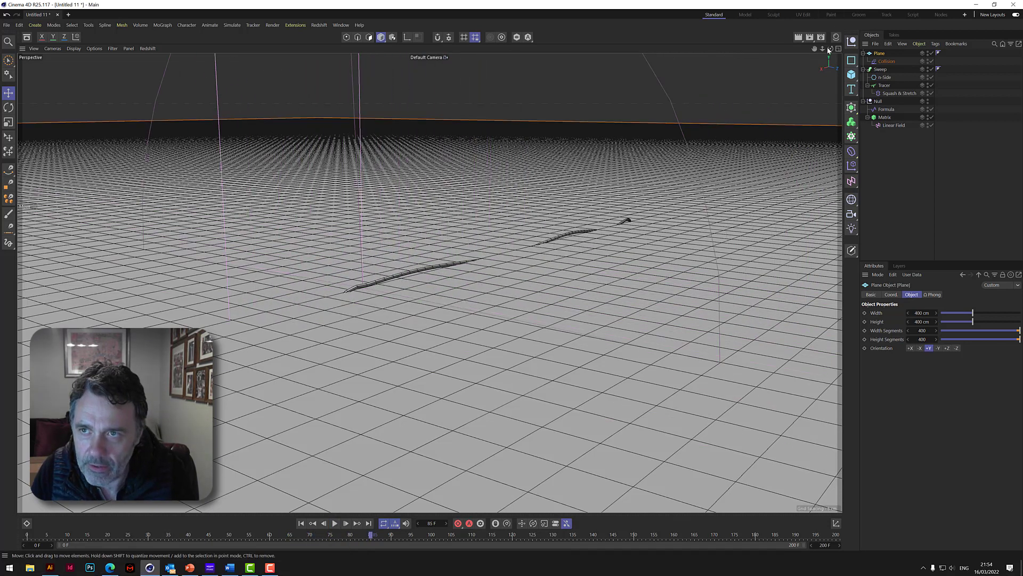
mouse_move(430, 346)
alt+mouse_down()
mouse_move(429, 282)
mouse_move(445, 357)
alt+mouse_up()
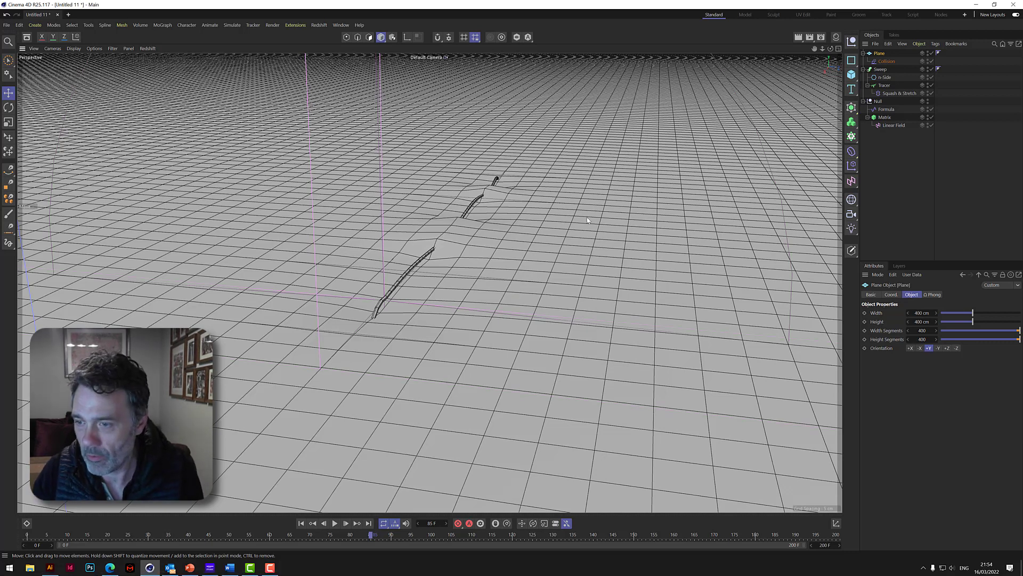
- Increase the Plane's Width Segments and Height Segments to 800 and replay the animation from the start
click(923, 330)
double_click(923, 331)
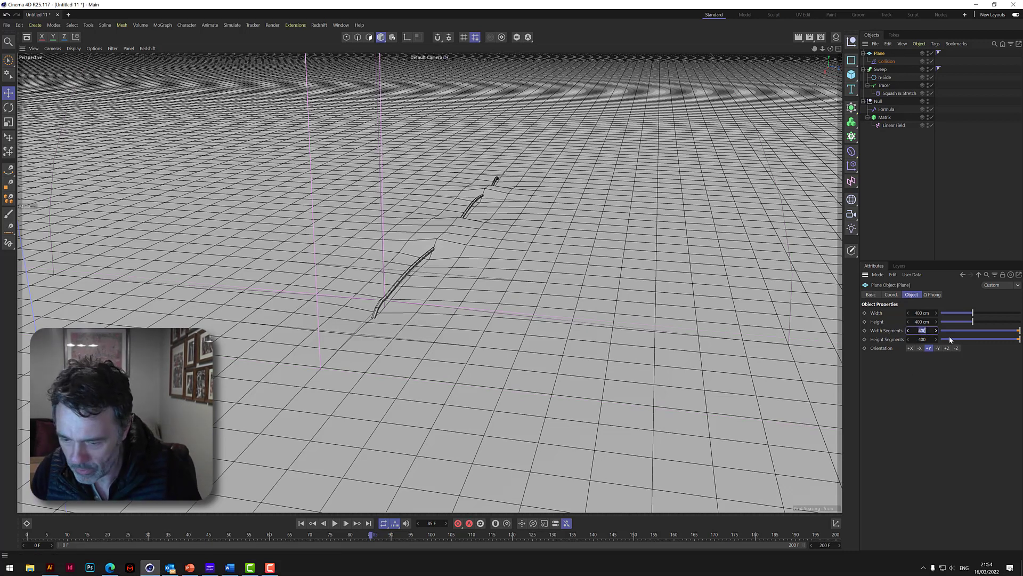
text(800)
key(Tab)
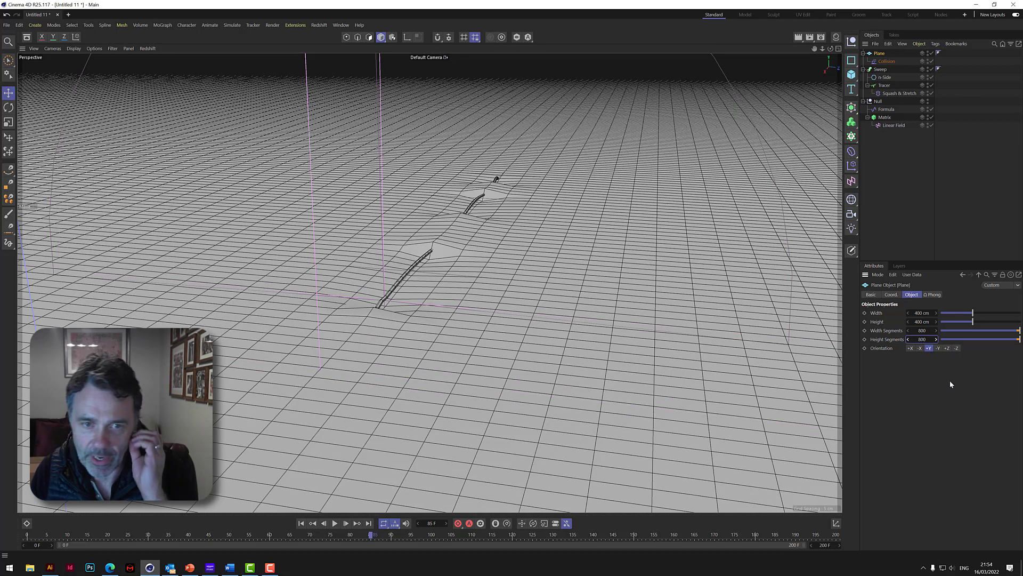
text(800)
key(Return)
click(301, 523)
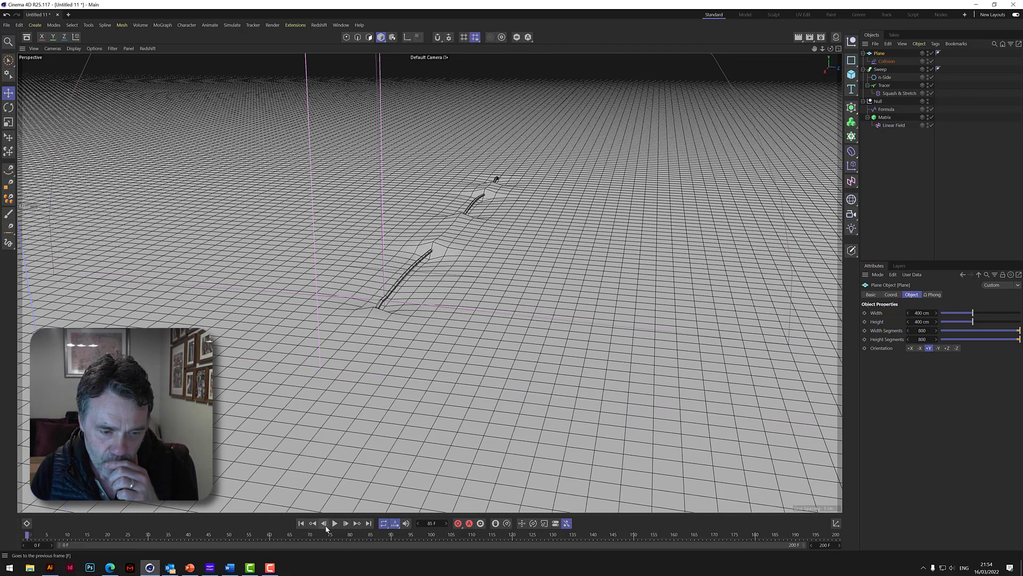
click(336, 523)
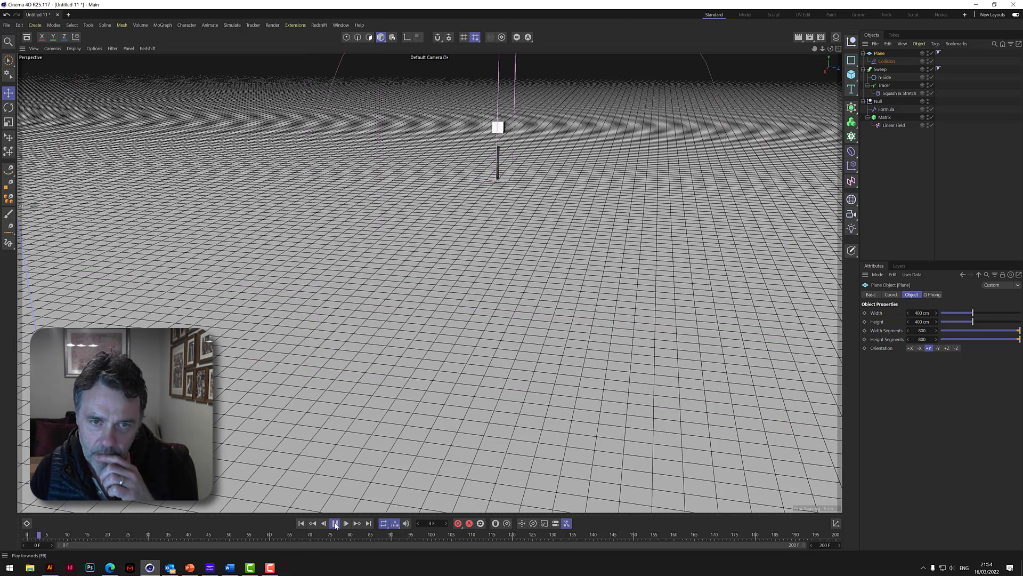